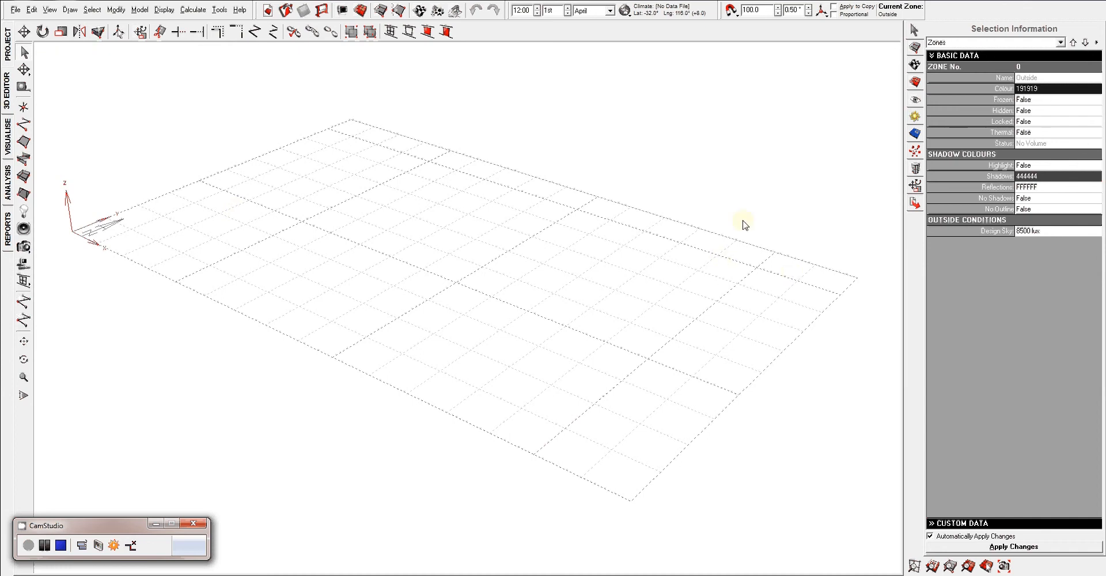
View the project data page and select its title and description values.
right_click_drag(659, 255, 650, 281)
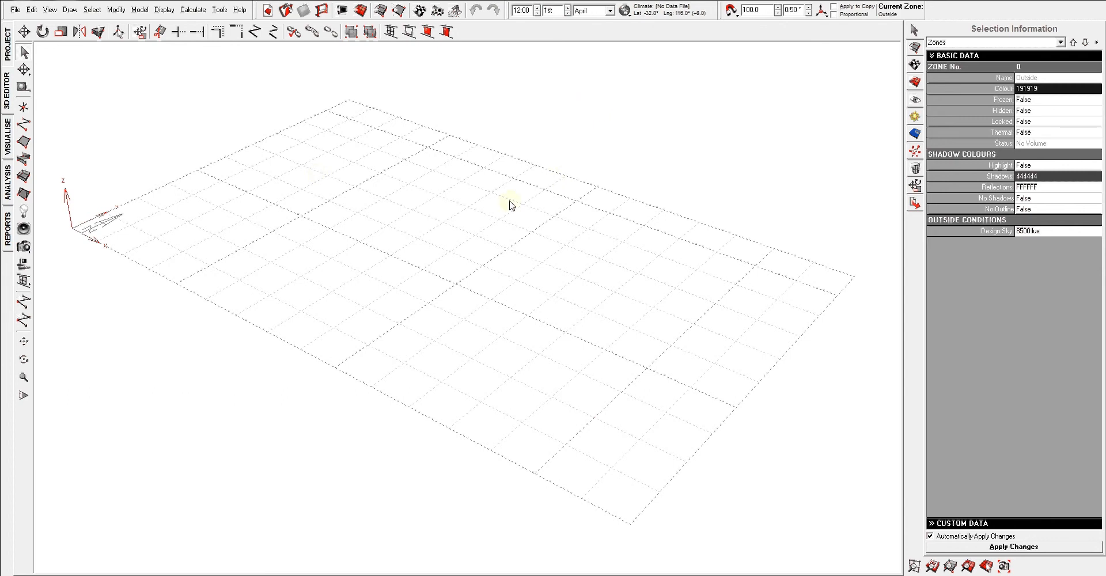
mouse_move(510, 204)
right_mouse_down()
mouse_move(472, 212)
mouse_move(509, 190)
mouse_move(493, 215)
mouse_move(491, 199)
right_mouse_up()
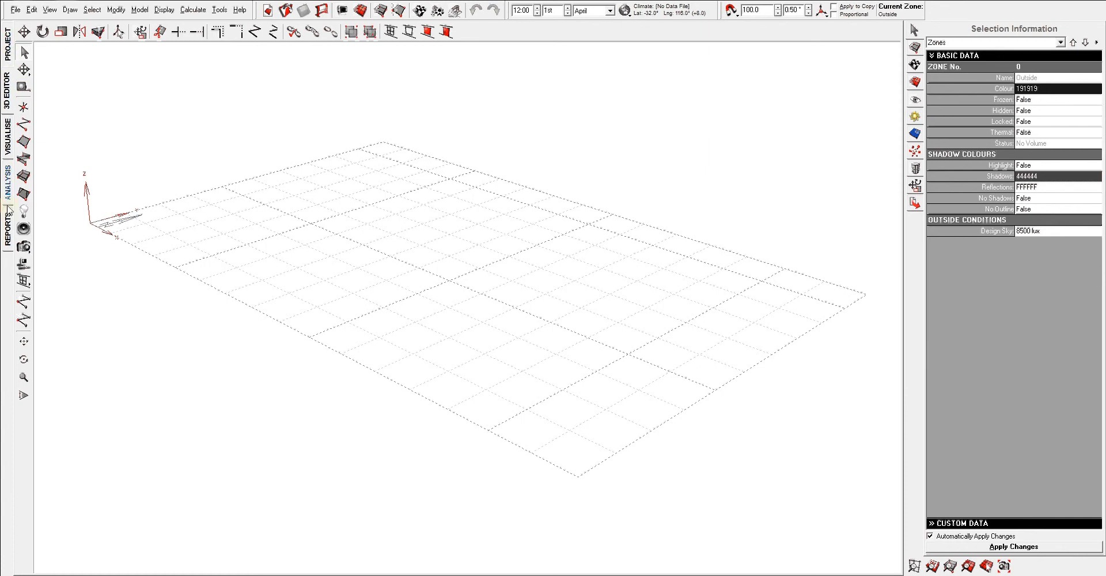
left_click(7, 43)
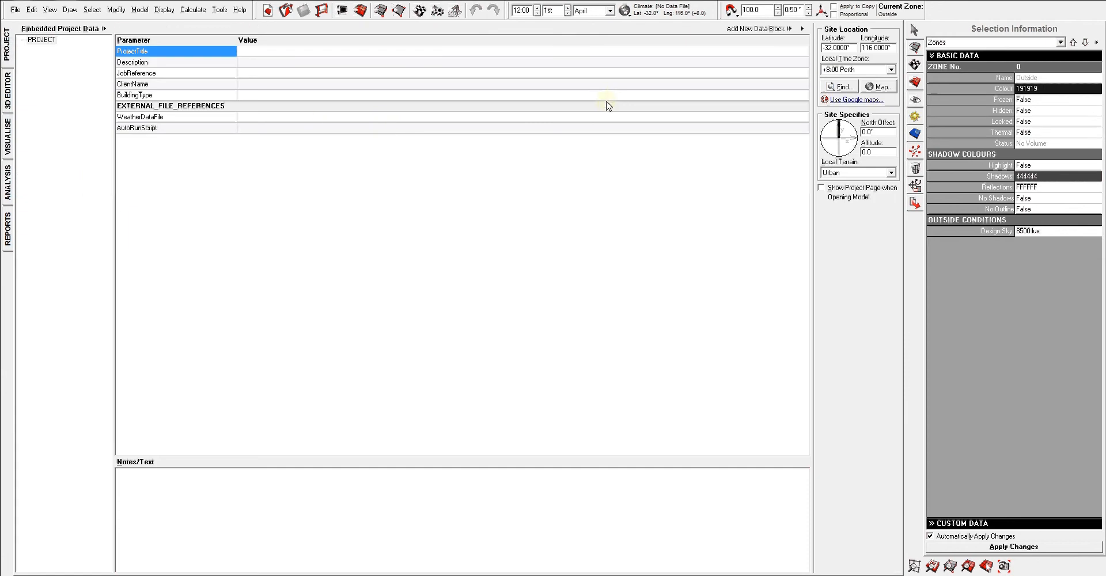
left_click(285, 50)
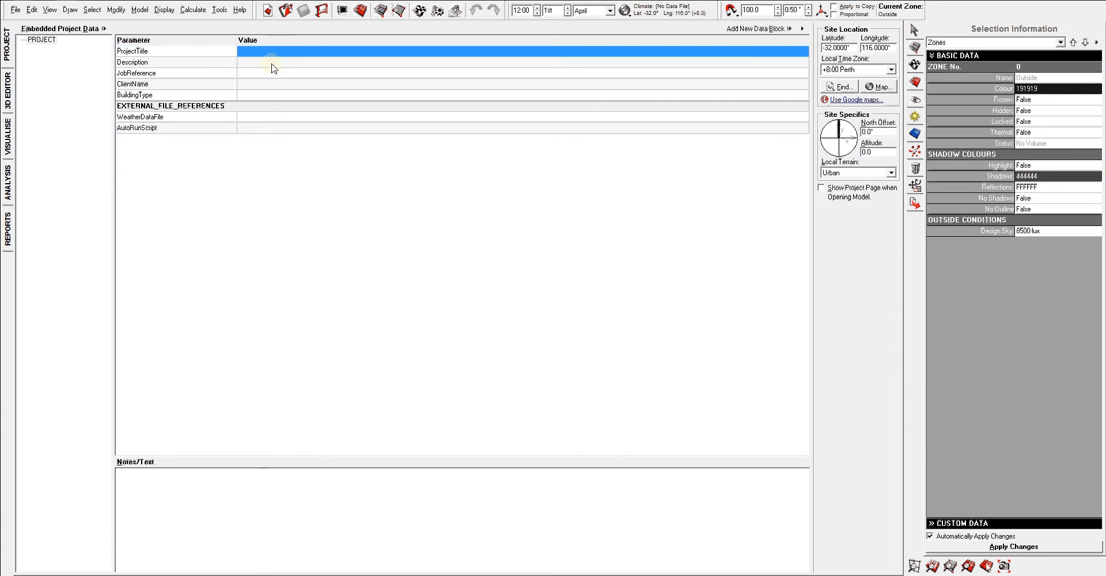
left_click(273, 62)
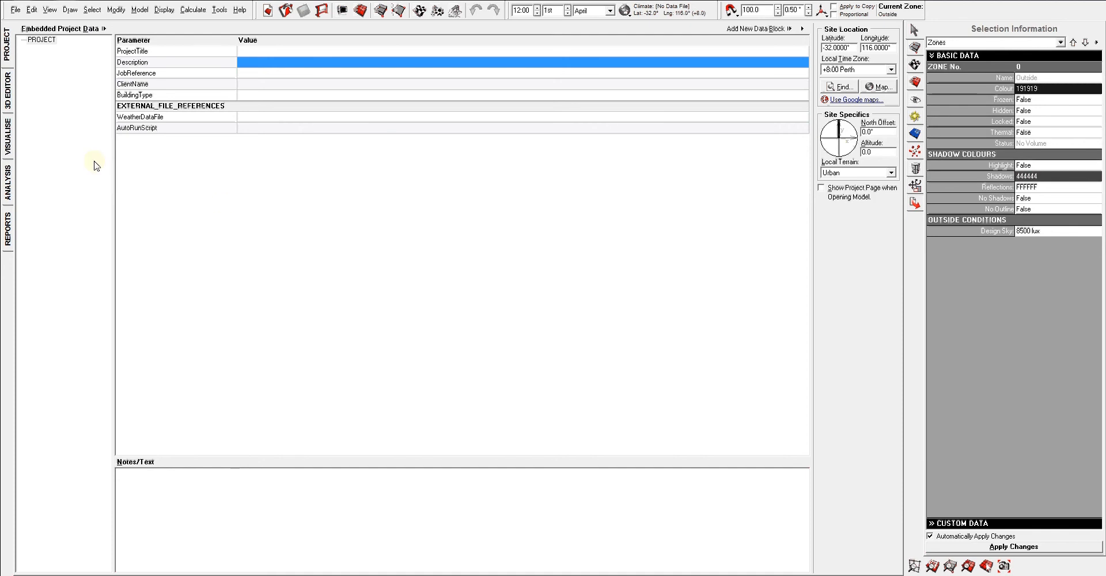
Return to the 3D editor and view the empty model grid from other angles.
left_click(8, 90)
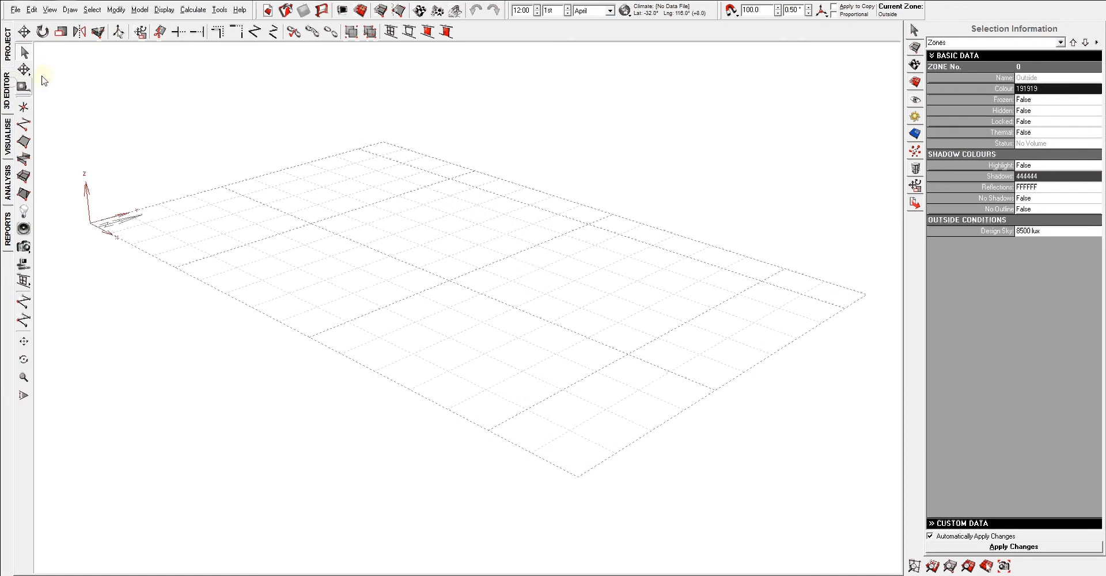
right_click_drag(522, 159, 474, 236)
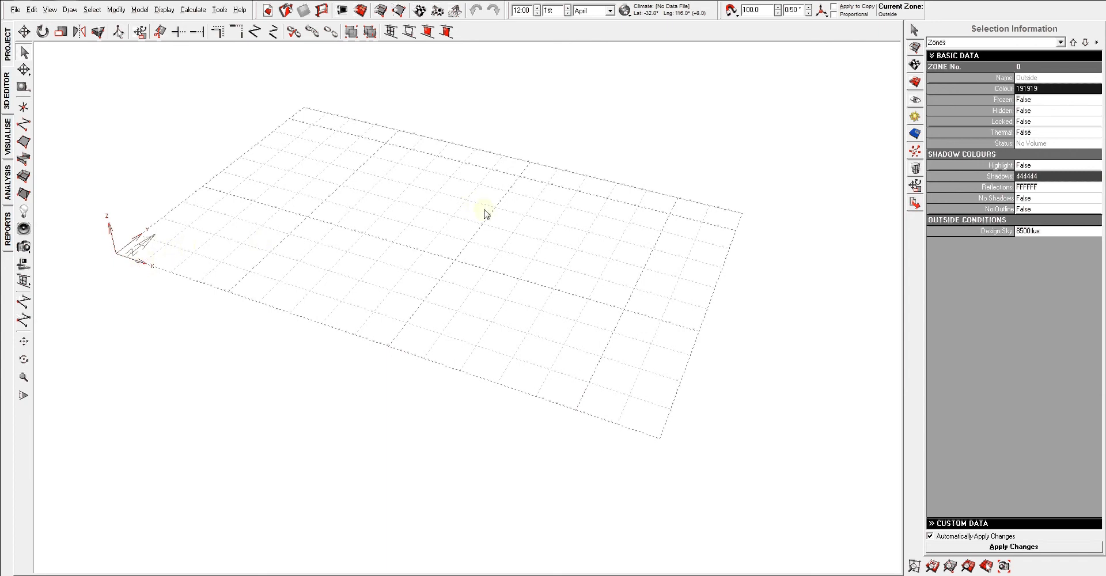
right_click_drag(469, 222, 386, 262)
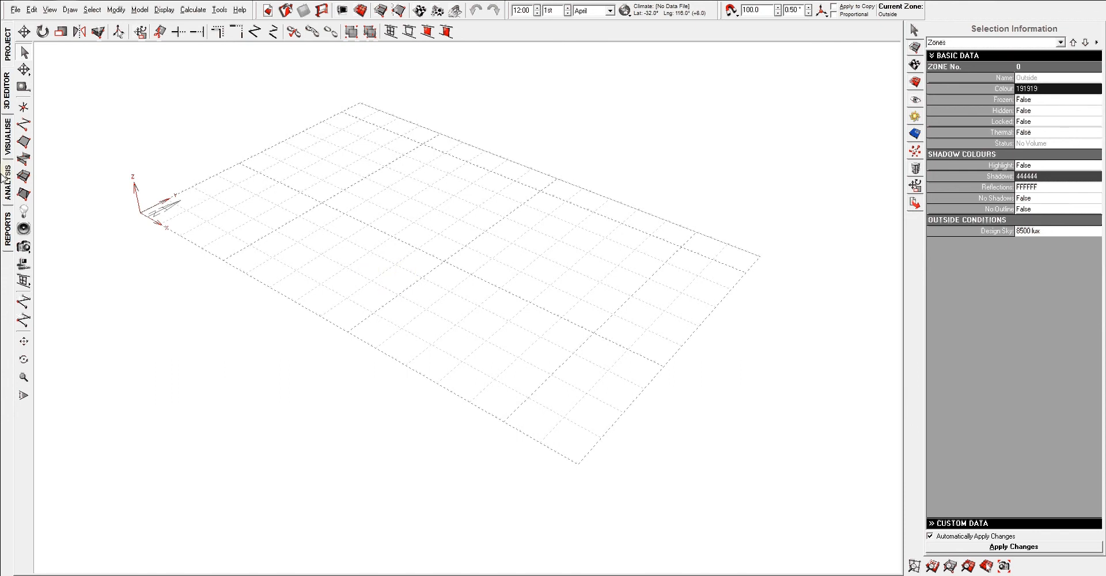
Examine the empty grid in the Visualise view from several angles and distances.
left_click(7, 141)
right_click_drag(377, 374, 509, 385)
middle_click_drag(479, 408, 524, 358)
right_click_drag(465, 372, 533, 378)
middle_click_drag(533, 299, 497, 312)
scroll(496, 334, "down", 4)
right_click_drag(370, 275, 501, 210)
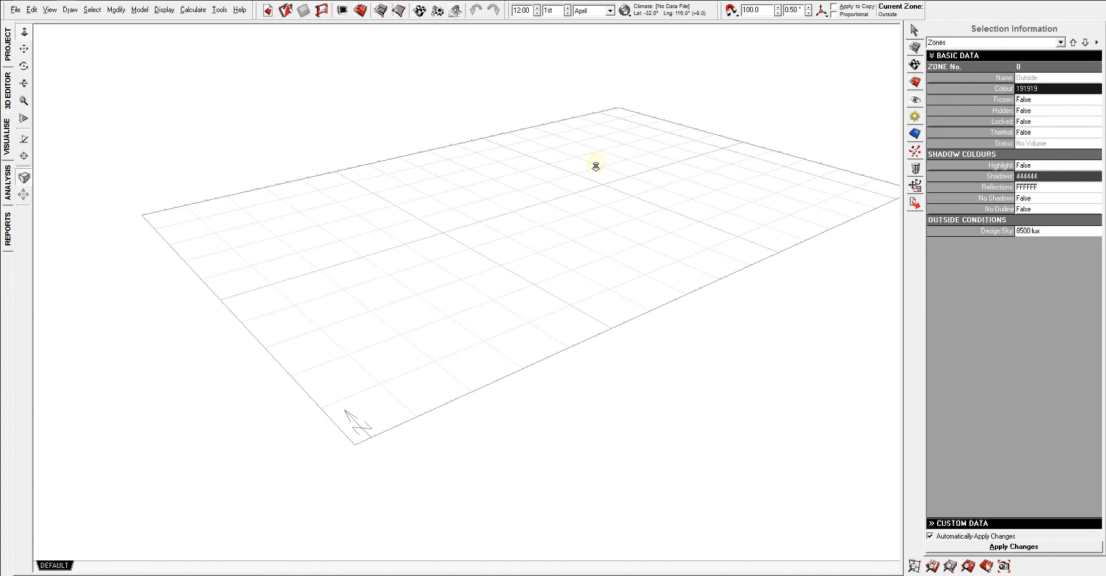
middle_click_drag(595, 167, 584, 179)
scroll(582, 180, "up", 3)
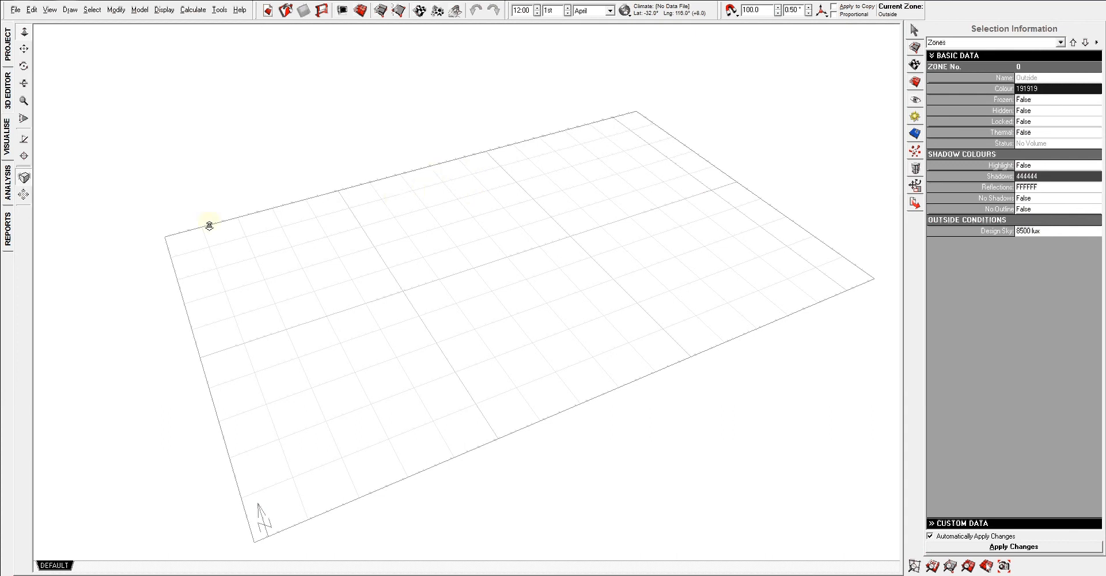
Look through the solar exposure, material costs and resource consumption analyses, then return to the thermal analysis.
left_click(7, 182)
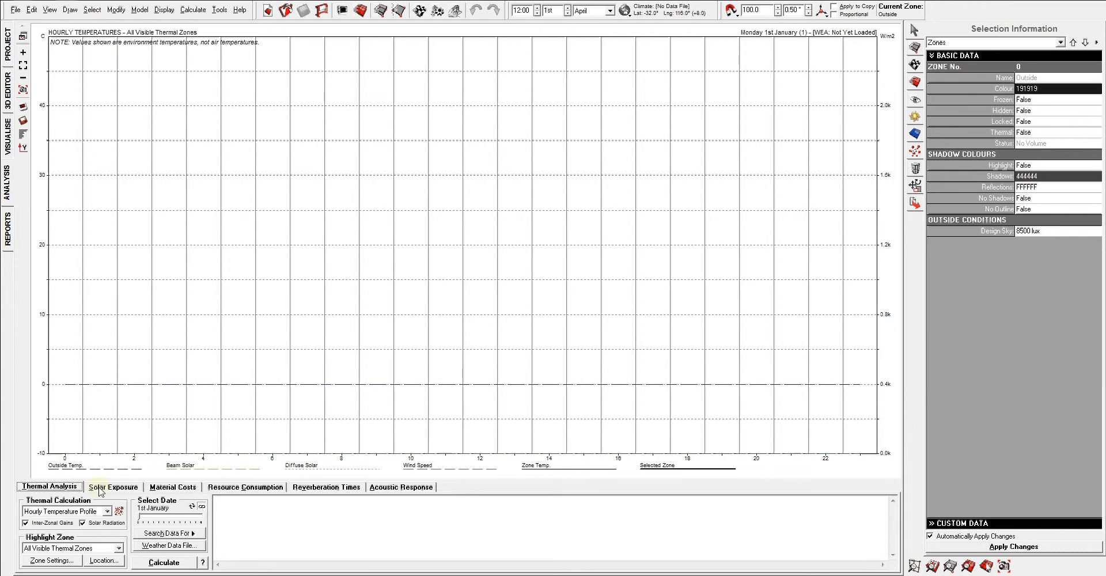
left_click(138, 488)
left_click(173, 487)
left_click(236, 487)
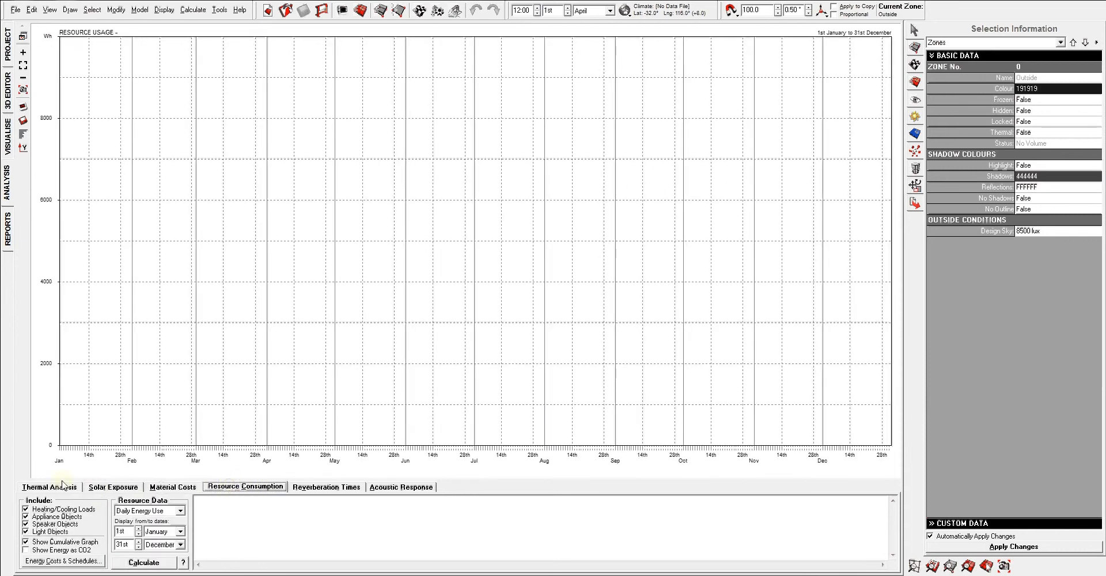
left_click(51, 487)
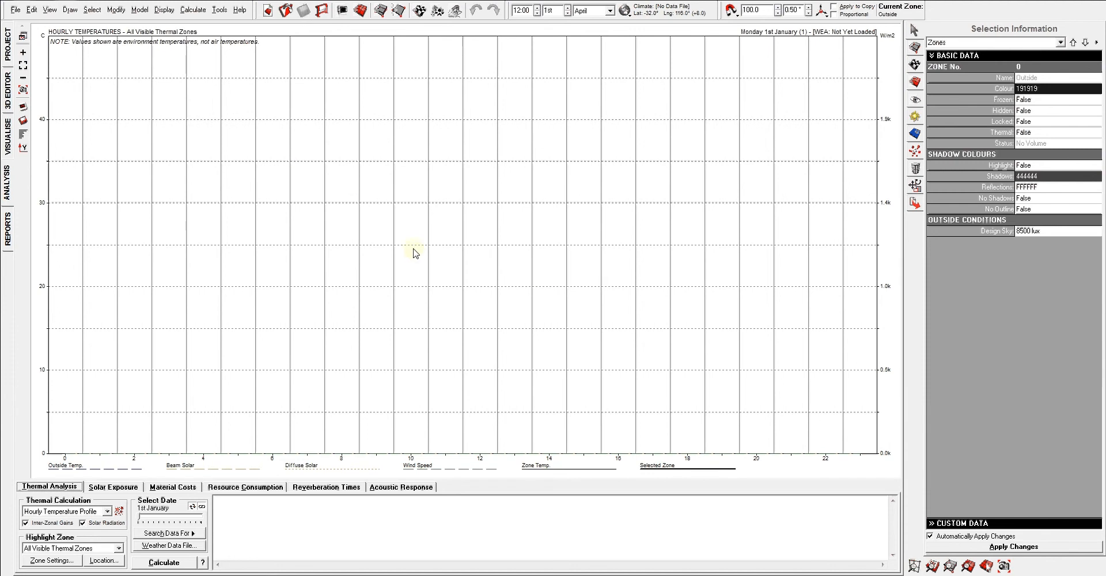
View the reports page and the project data page, and return to the 3D editor.
left_click(6, 244)
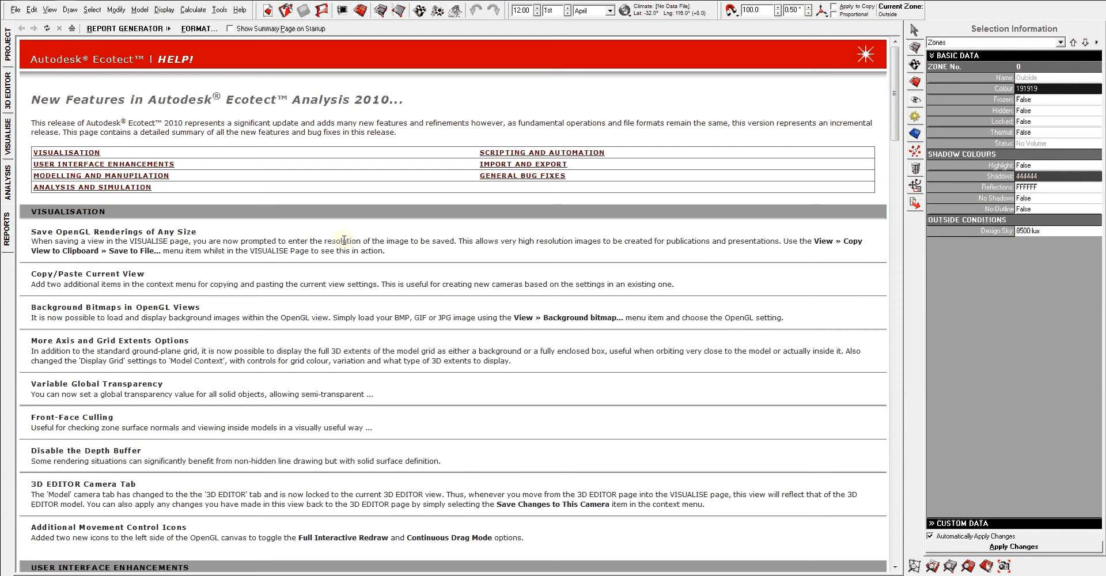
left_click(7, 45)
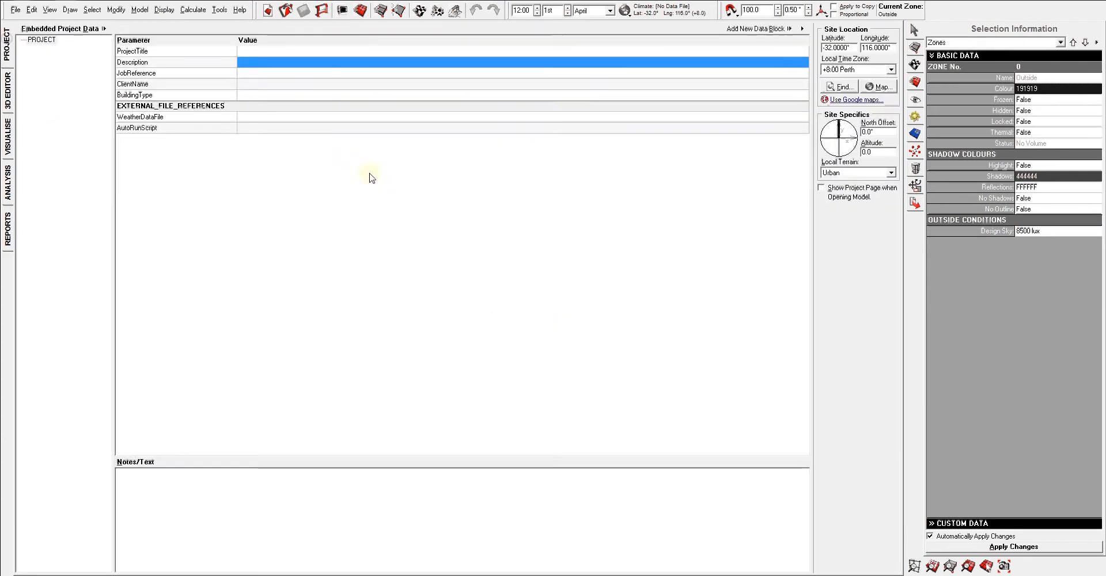
left_click(7, 91)
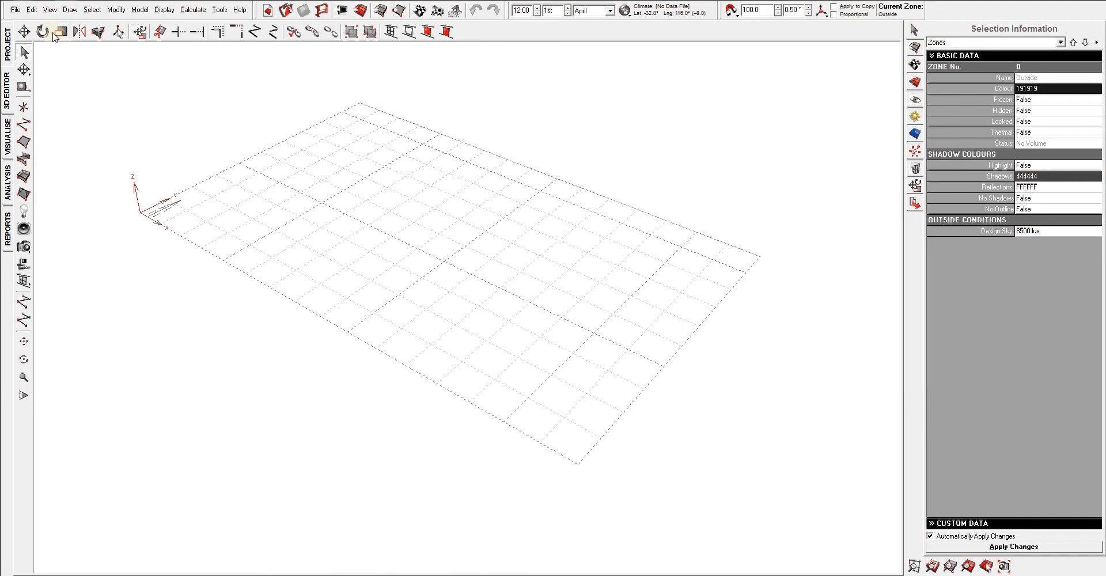
left_click(15, 10)
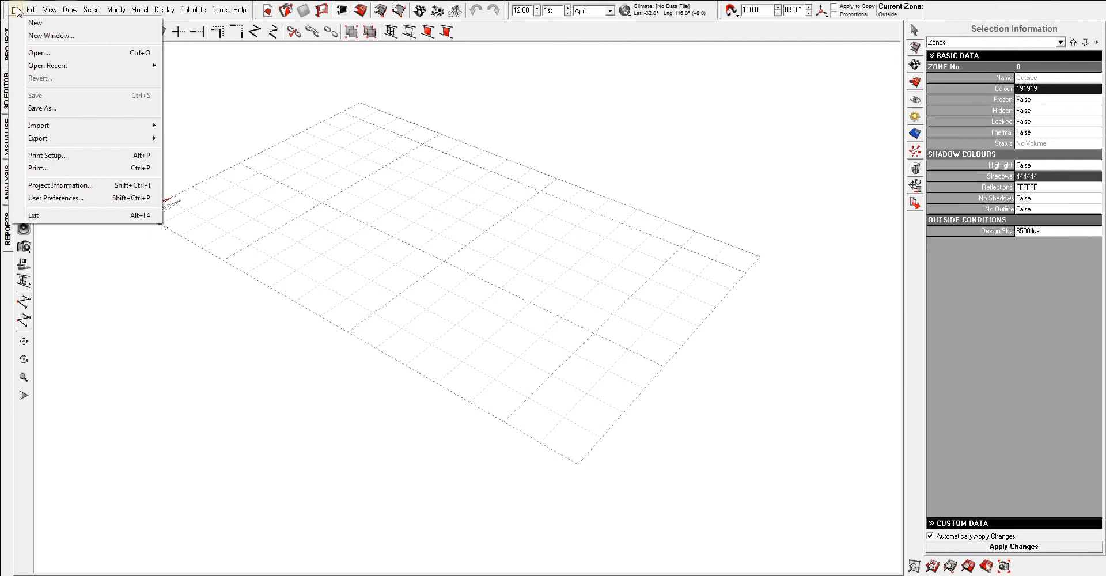
mouse_move(33, 11)
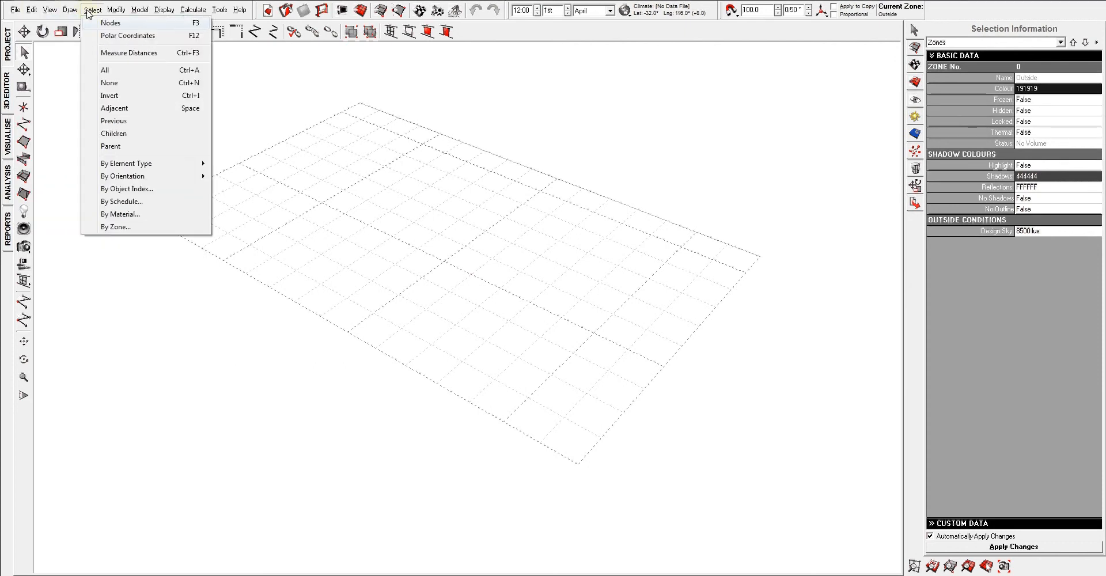
mouse_move(138, 11)
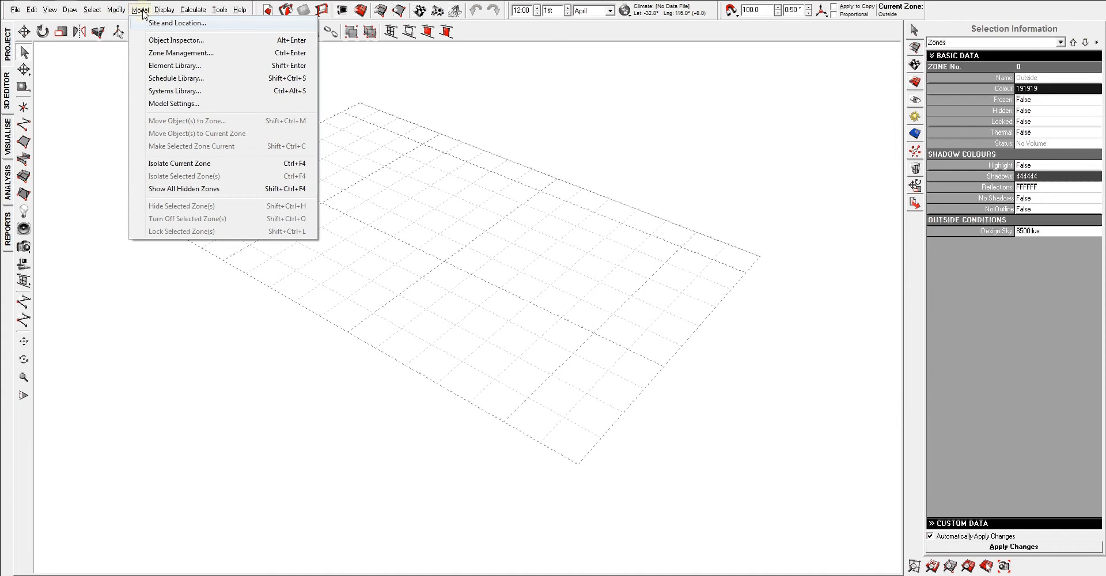
mouse_move(241, 10)
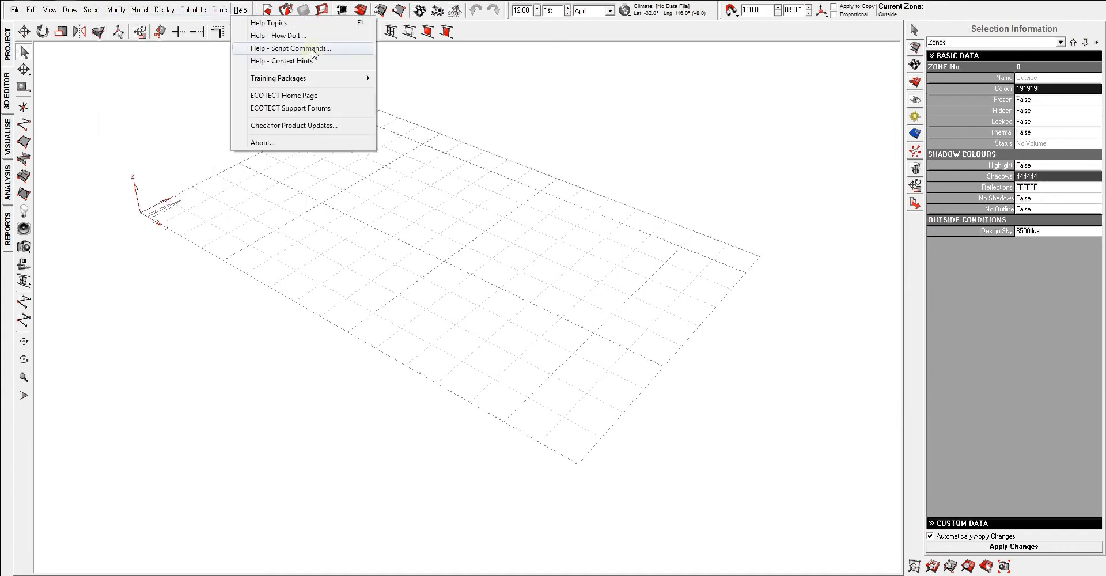
left_click(240, 10)
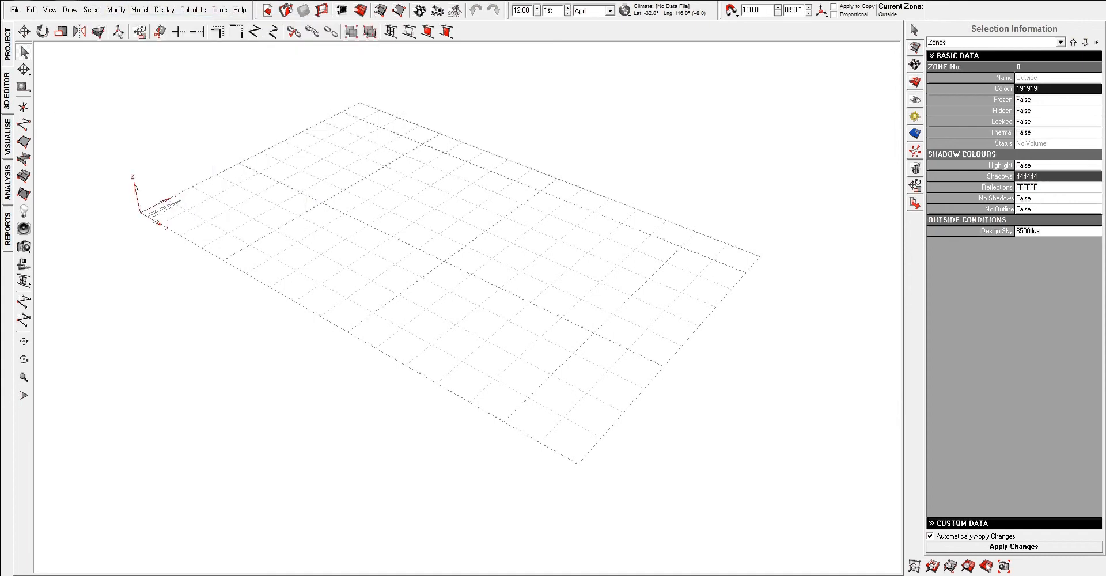
left_click(219, 12)
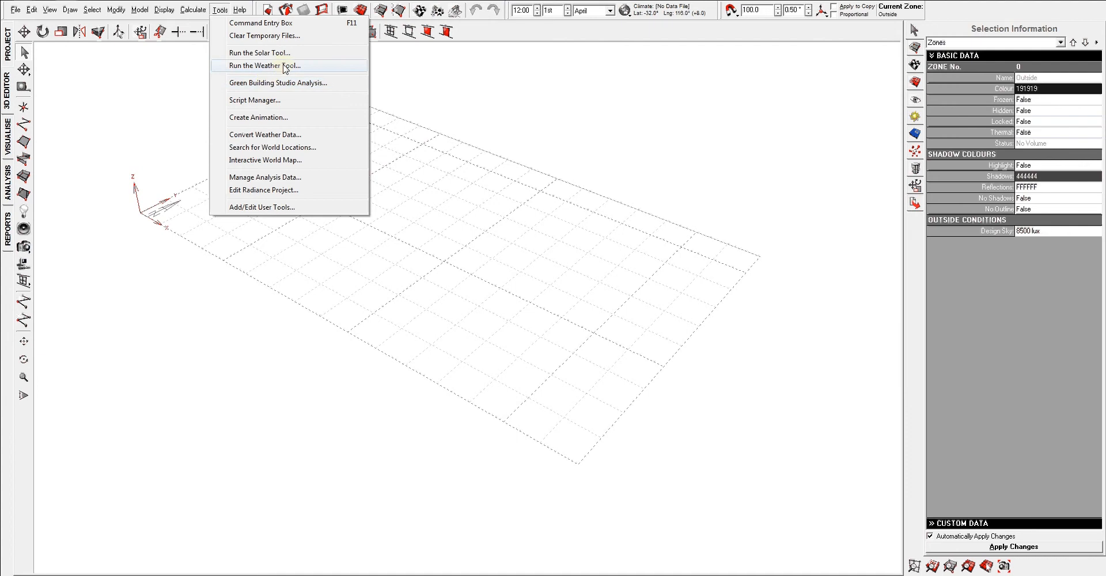
left_click(344, 11)
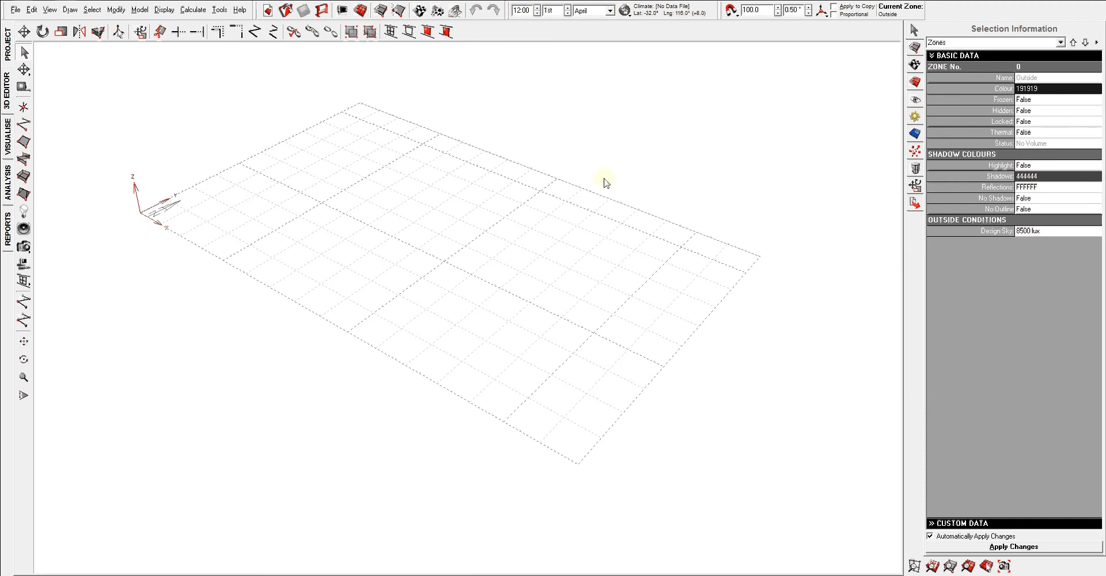
right_click_drag(604, 179, 591, 170)
scroll(555, 173, "up", 2)
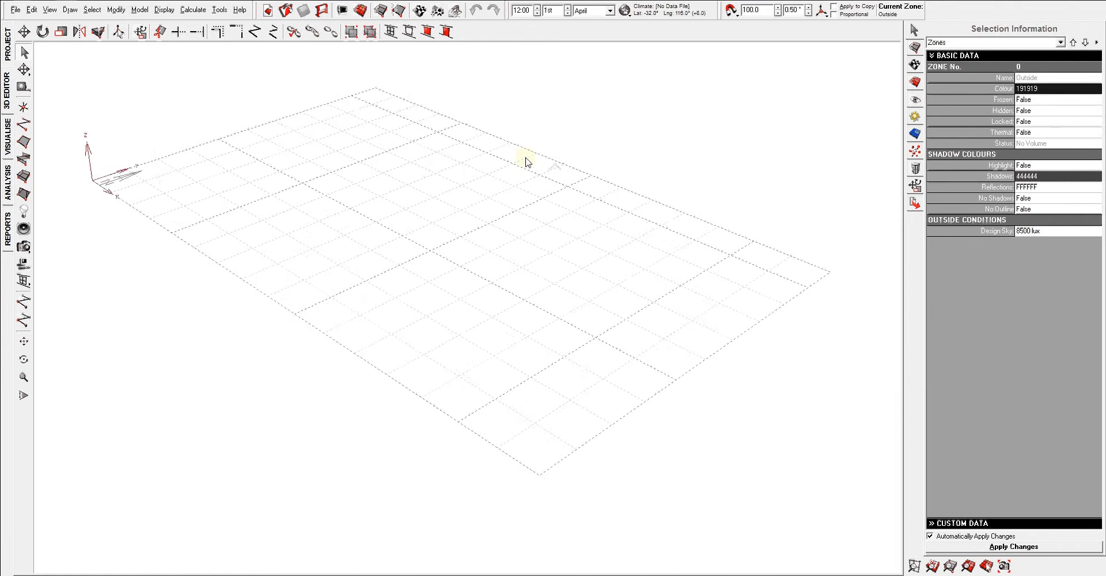
middle_click_drag(525, 157, 530, 168)
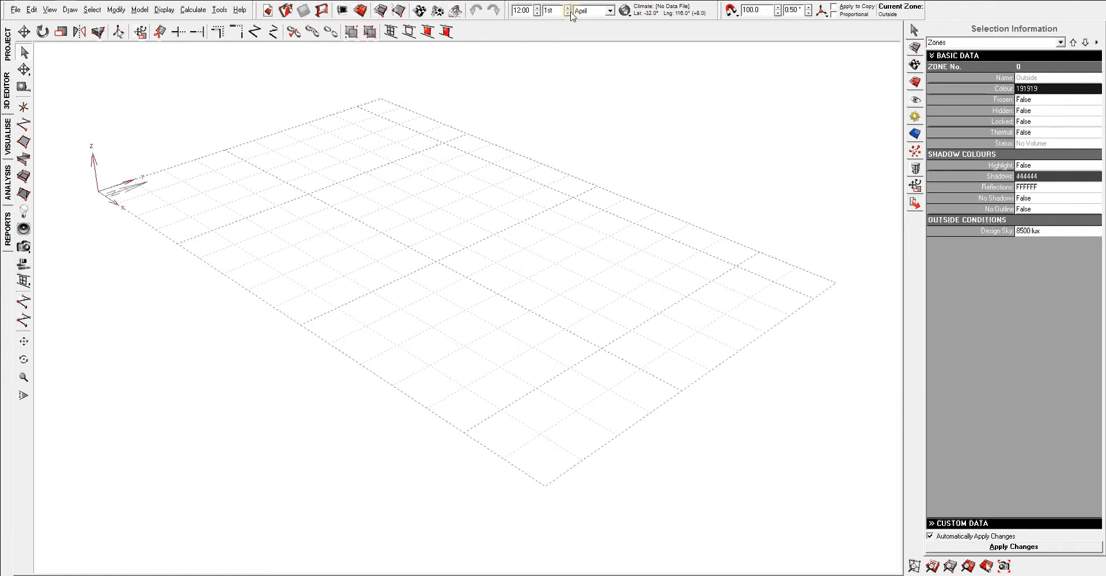
left_click(625, 12)
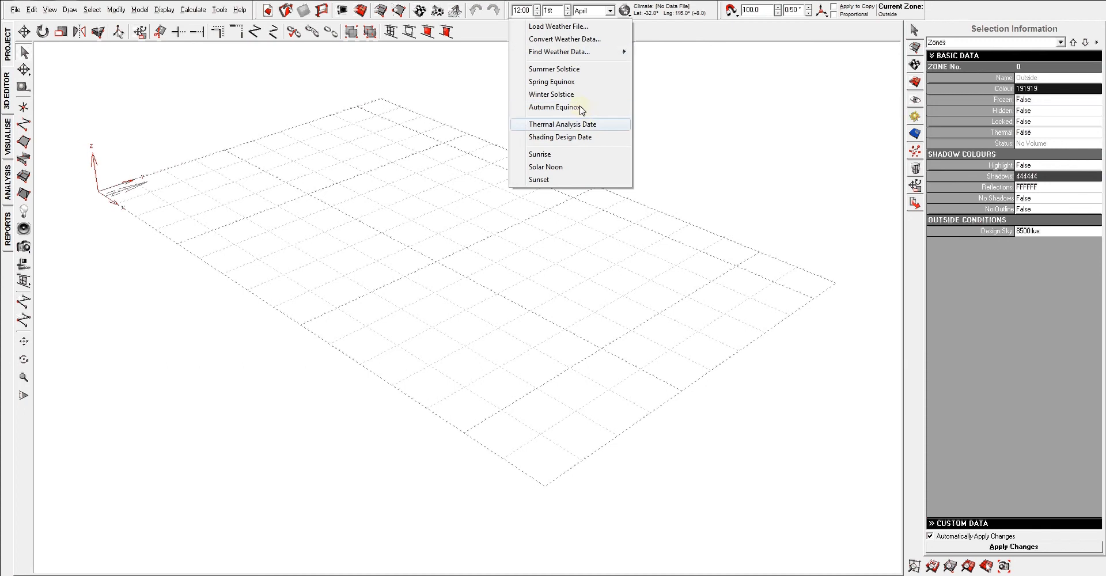
left_click(583, 122)
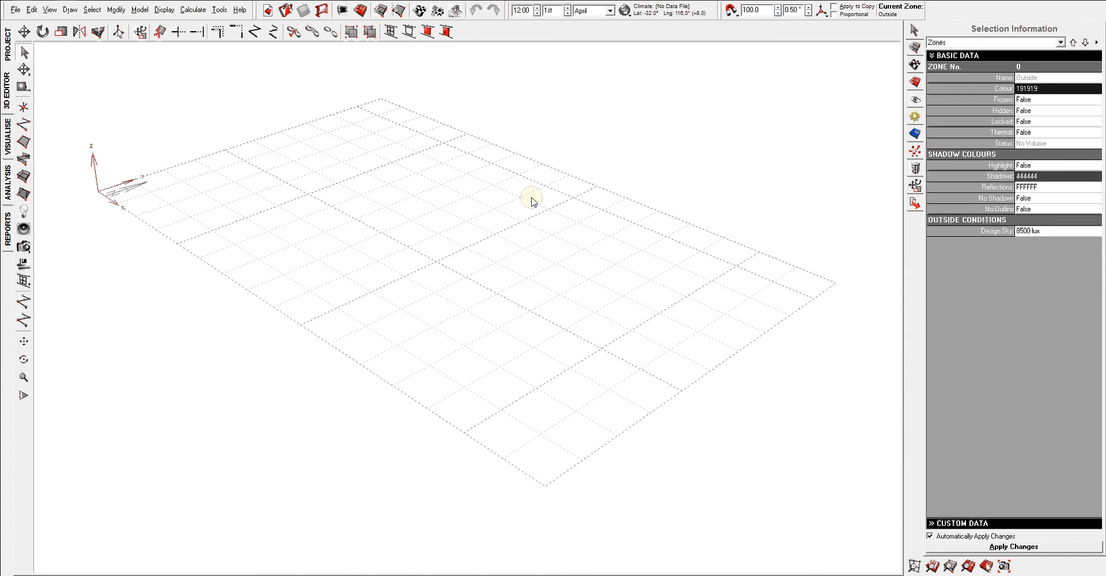
scroll(533, 212, "up", 1)
scroll(534, 184, "down", 1)
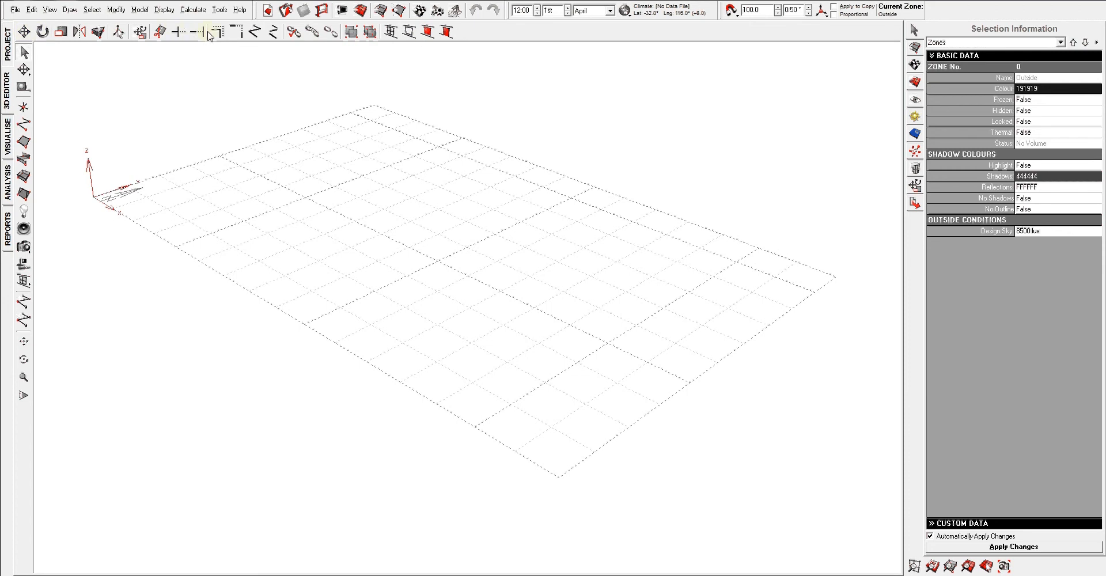
right_click_drag(217, 110, 225, 144)
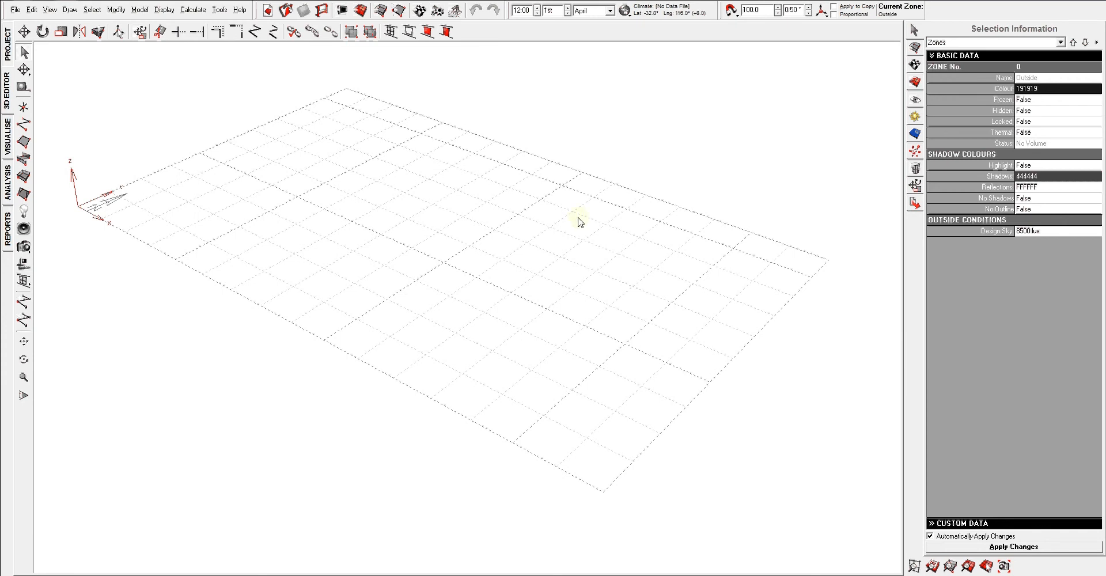
right_click_drag(577, 210, 579, 204)
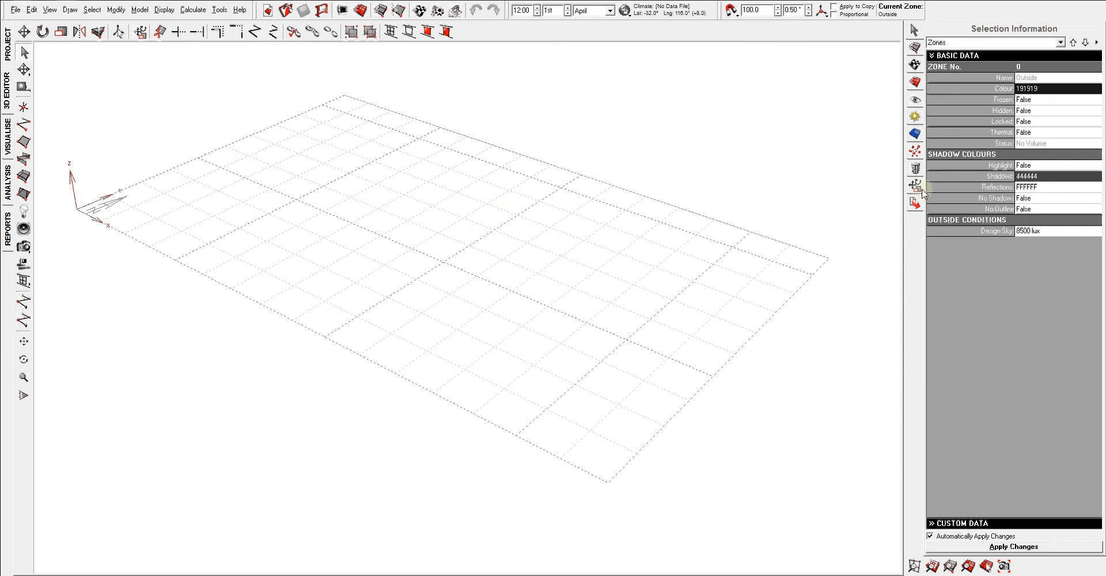
mouse_move(827, 316)
right_mouse_down()
mouse_move(813, 319)
mouse_move(825, 317)
right_mouse_up()
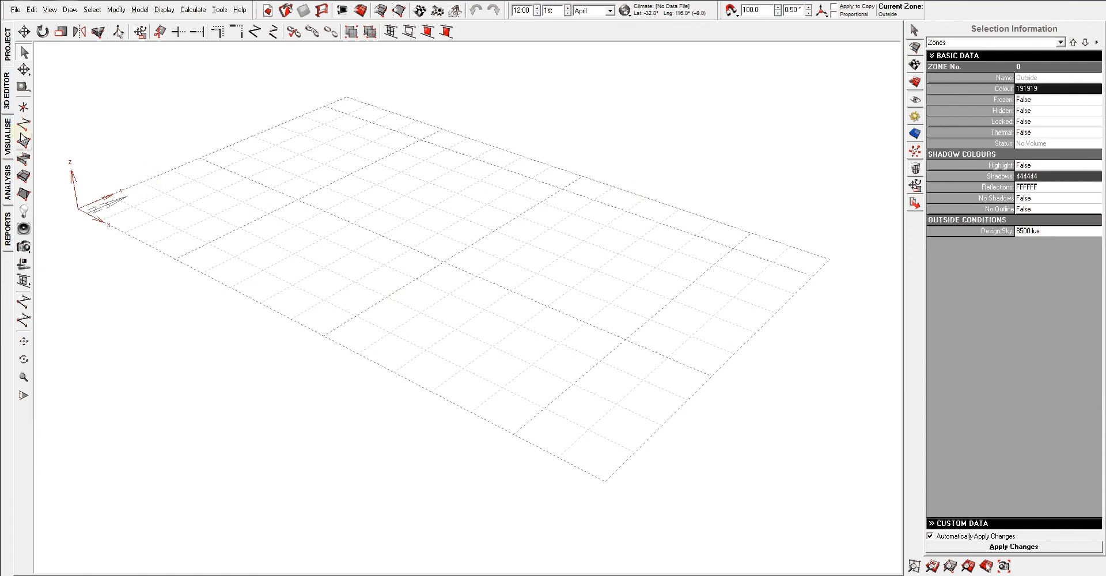
Draw an open six-node line about 20 m long across the middle of the grid and deselect it.
left_click(24, 124)
left_click(300, 186)
left_click(455, 173)
left_click(604, 249)
left_click(569, 344)
left_click(431, 313)
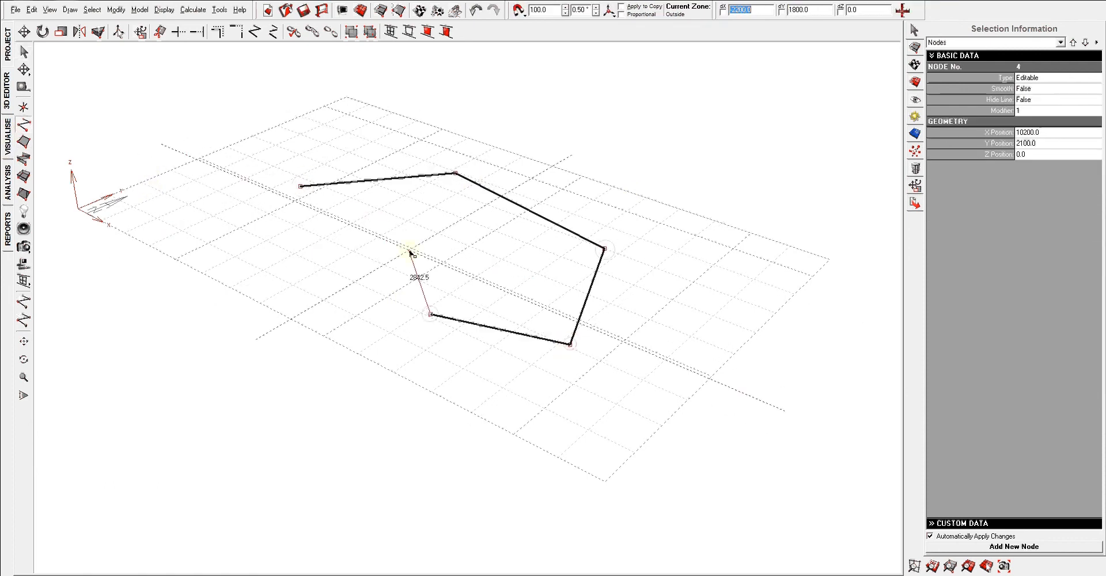
left_click(409, 250)
right_click(453, 239)
left_click(471, 247)
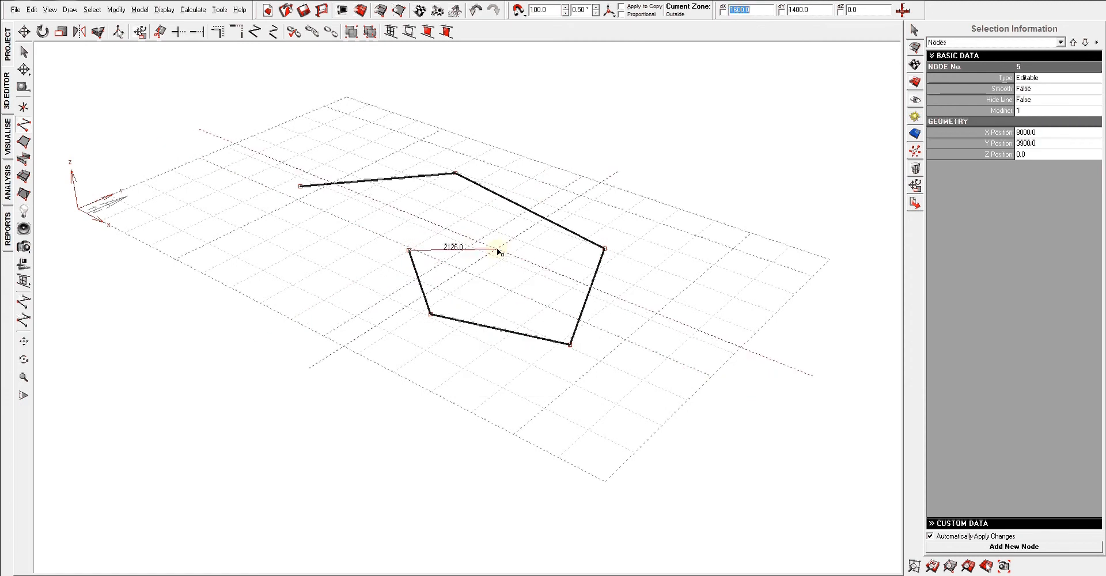
key("Escape")
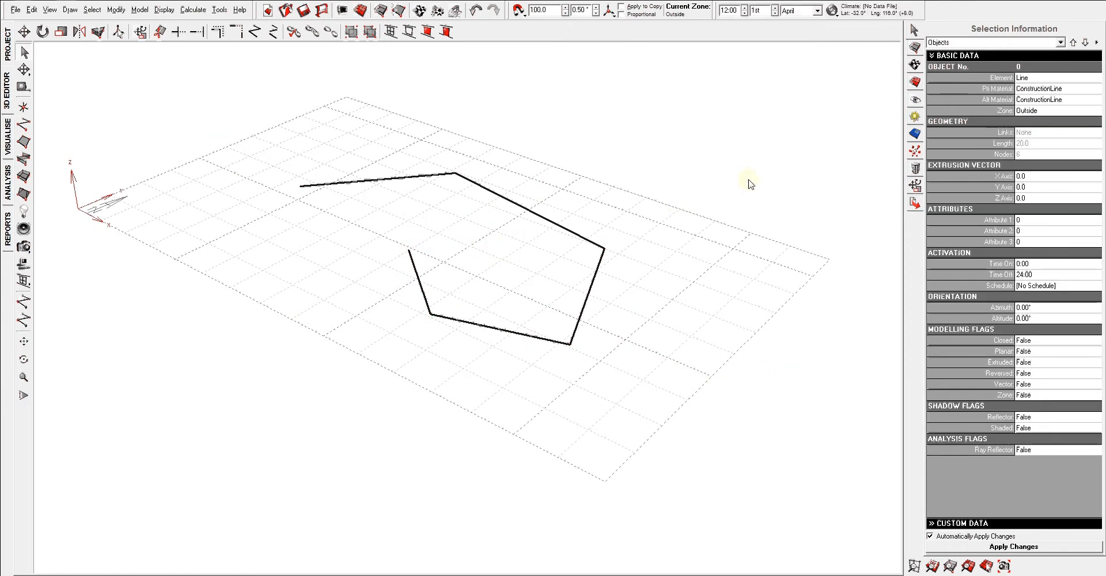
left_click(724, 195)
left_click(586, 240)
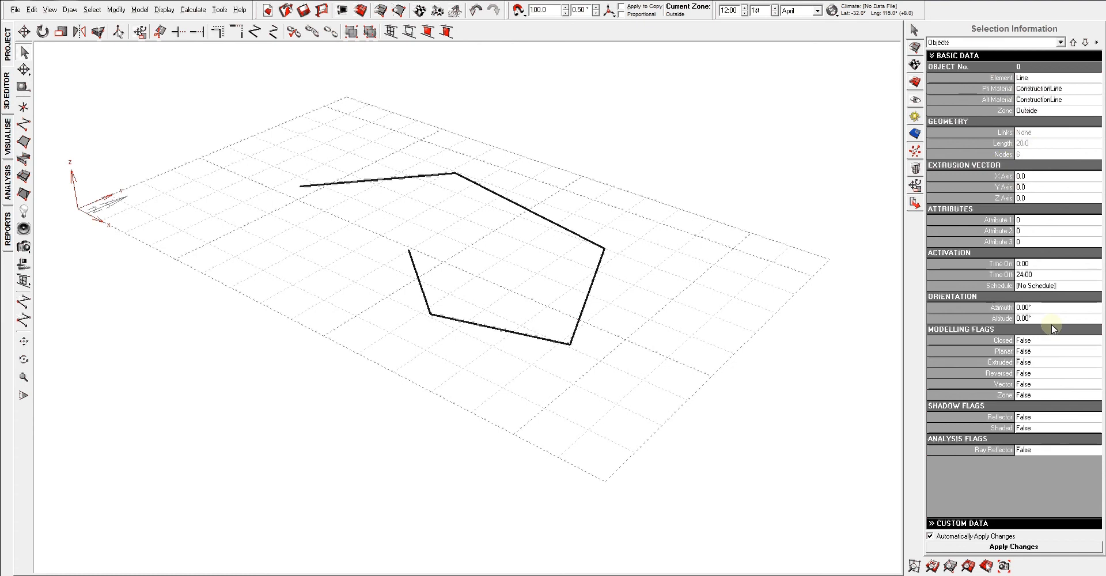
left_click(436, 128)
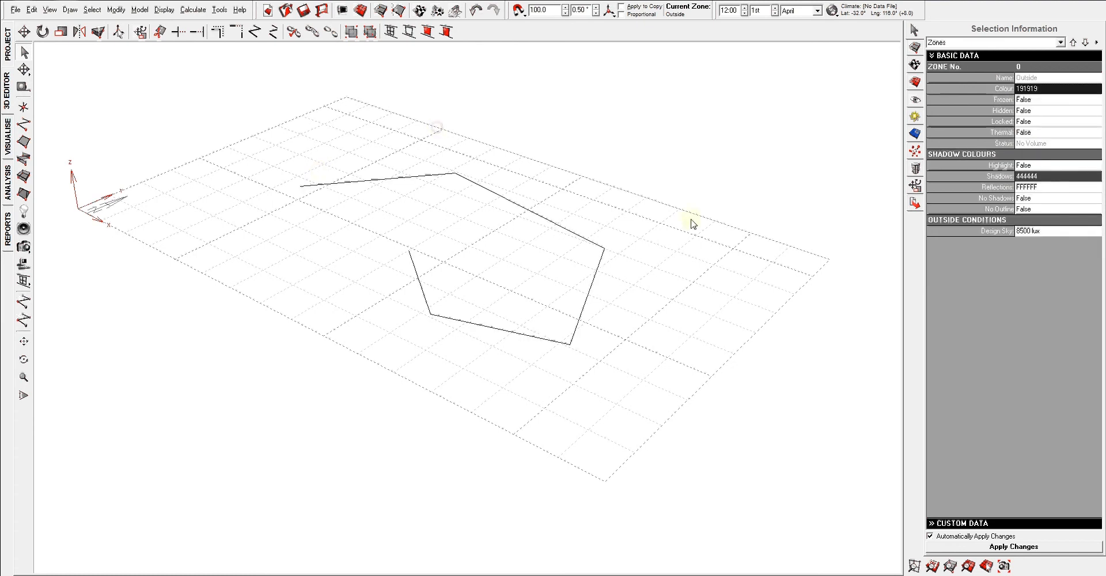
Open zone management and add a zone with the name New Zone.
mouse_move(692, 227)
right_mouse_down()
mouse_move(675, 263)
mouse_move(710, 228)
right_mouse_up()
left_click(916, 47)
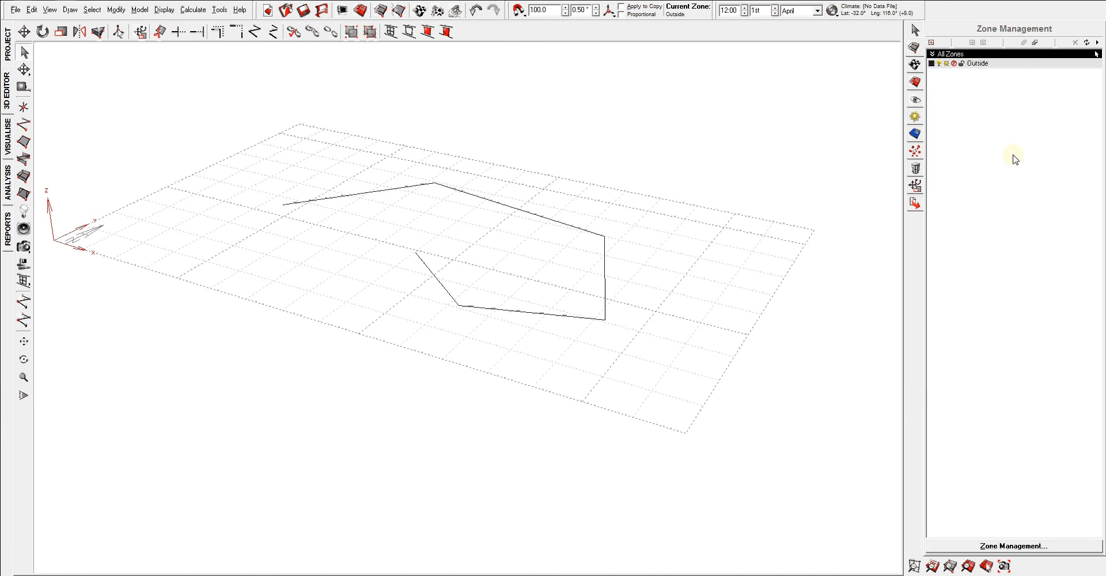
right_click_drag(663, 263, 640, 287)
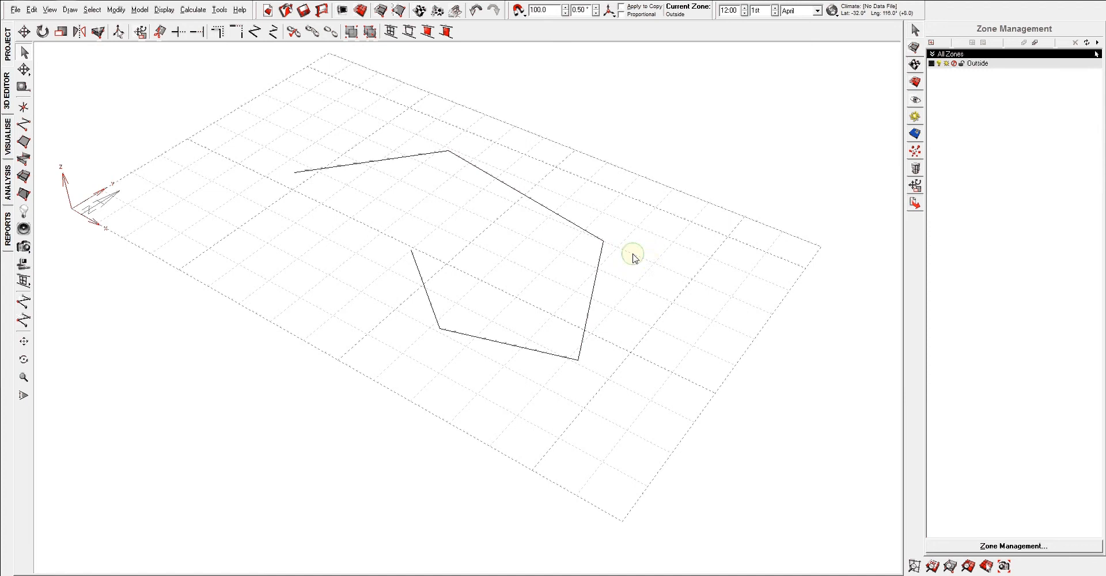
middle_click_drag(633, 255, 673, 281)
right_click_drag(672, 281, 662, 274)
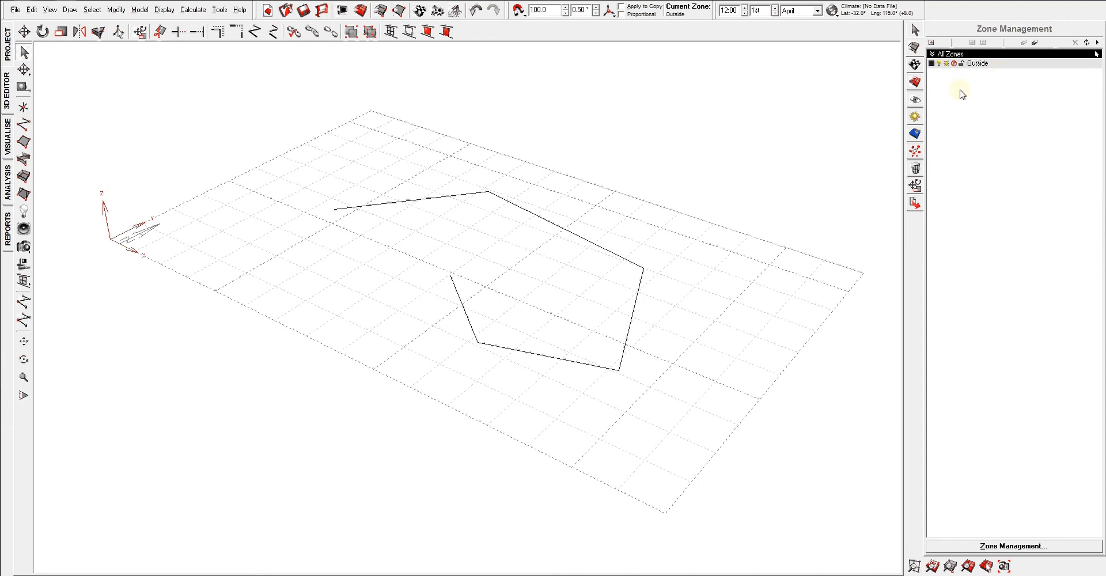
left_click(931, 42)
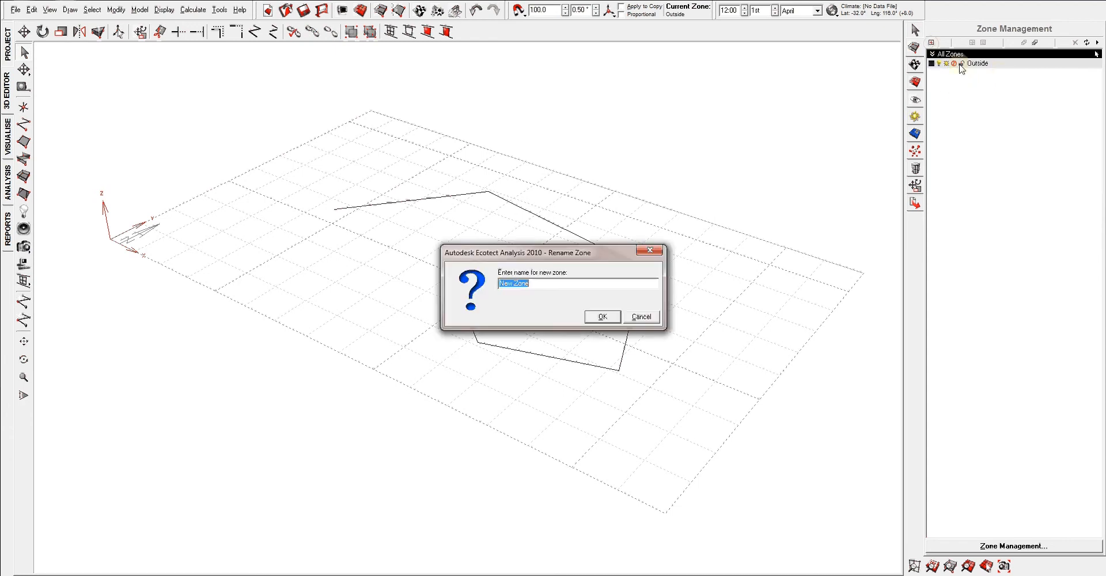
left_click(602, 317)
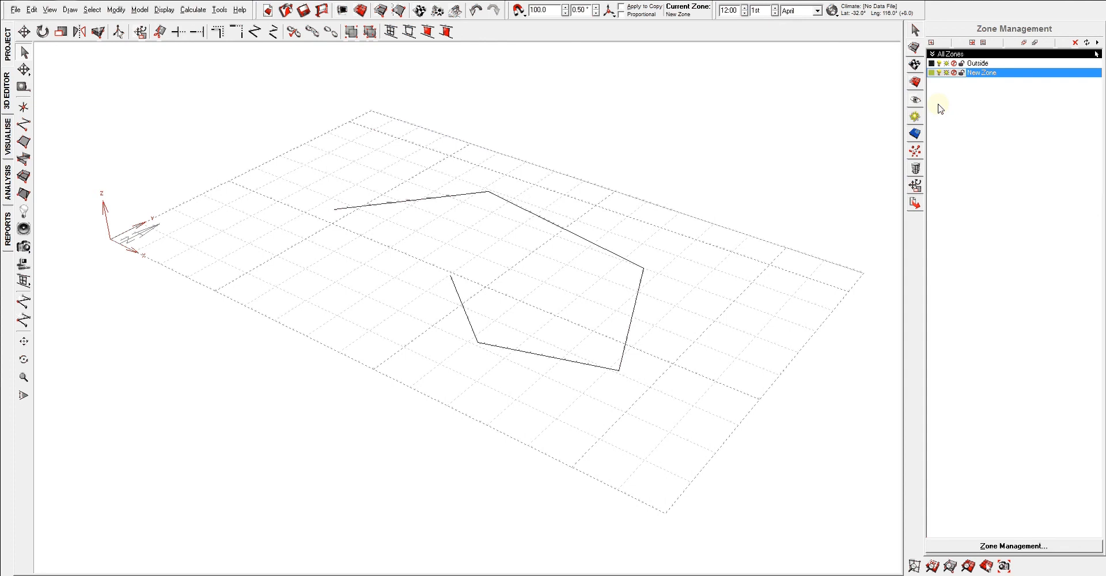
Look through the material assignments, display settings and visualisation settings, and view the line on the Visualise page.
left_click(916, 66)
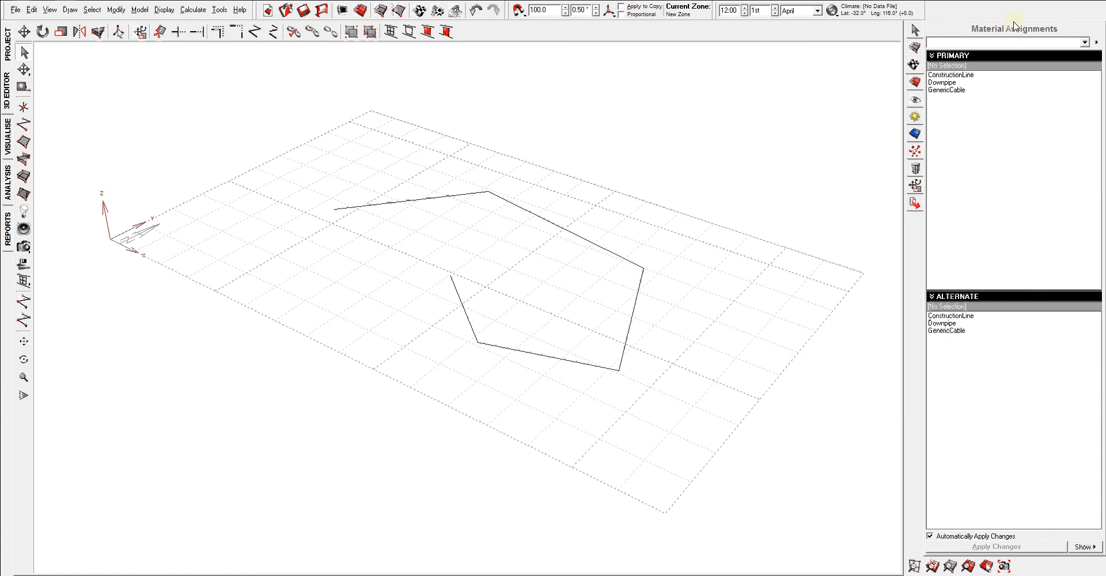
left_click(915, 81)
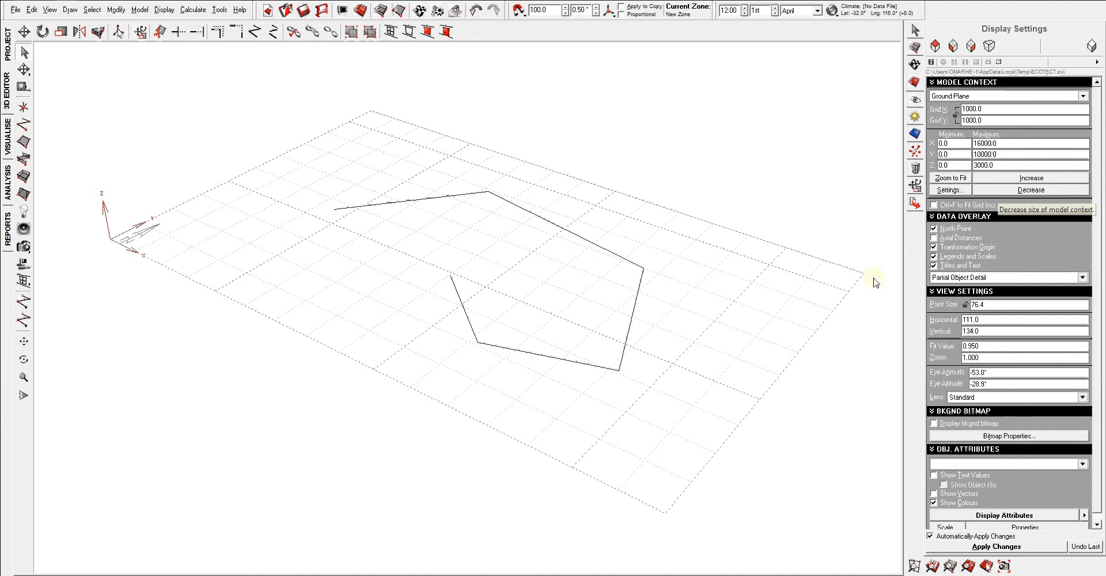
right_click_drag(595, 304, 770, 232)
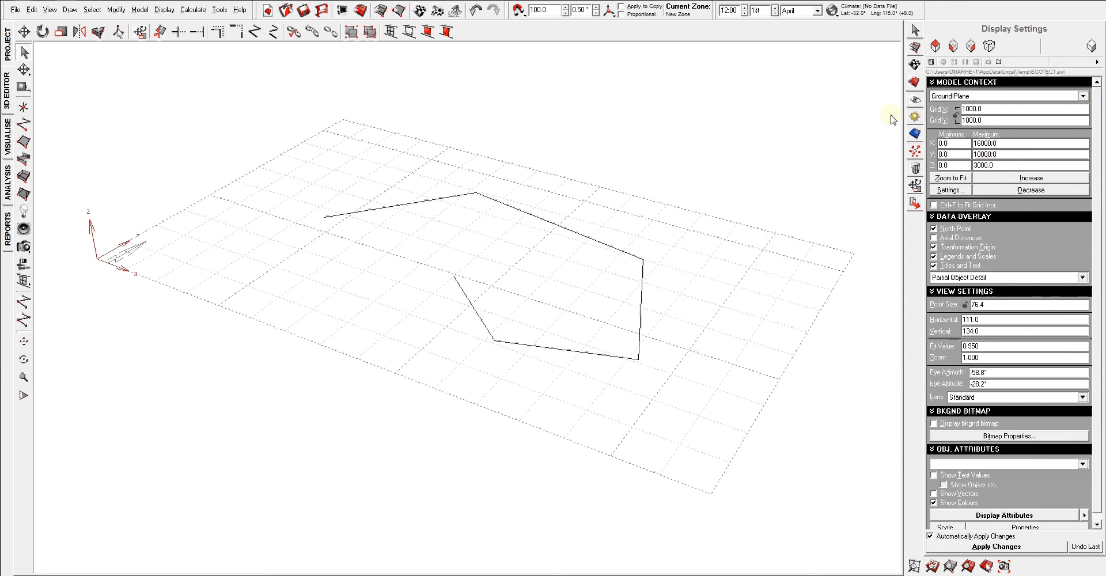
left_click(914, 99)
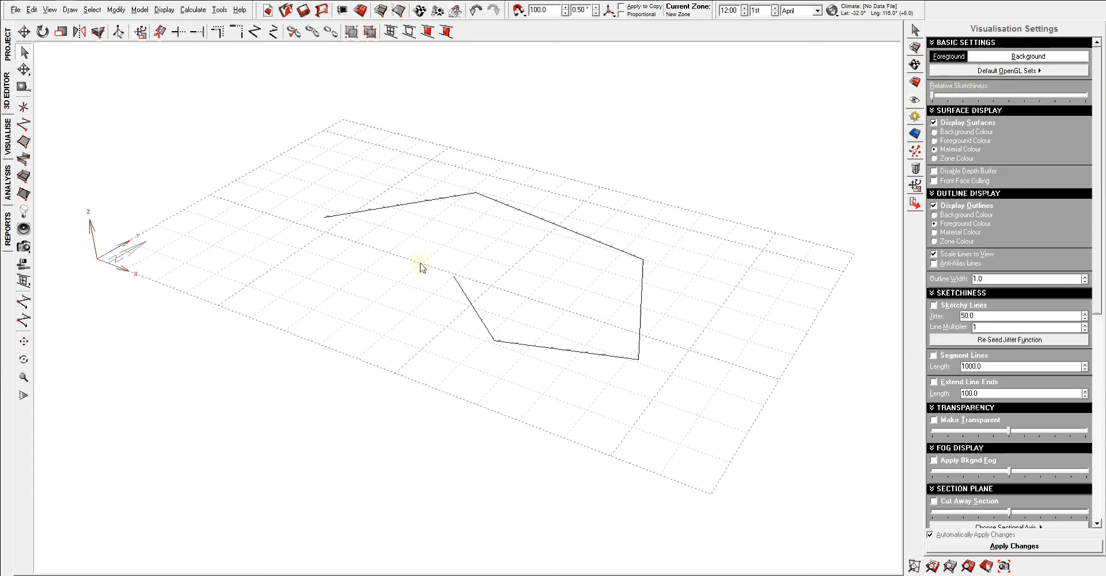
left_click(9, 141)
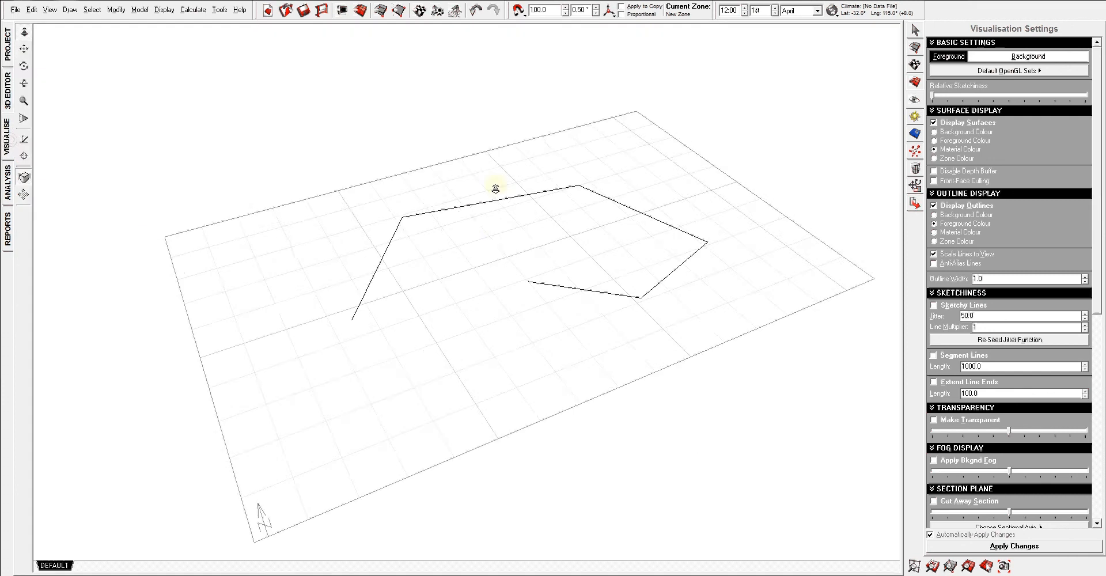
mouse_move(494, 187)
right_mouse_down()
mouse_move(492, 226)
mouse_move(534, 170)
mouse_move(498, 183)
right_mouse_up()
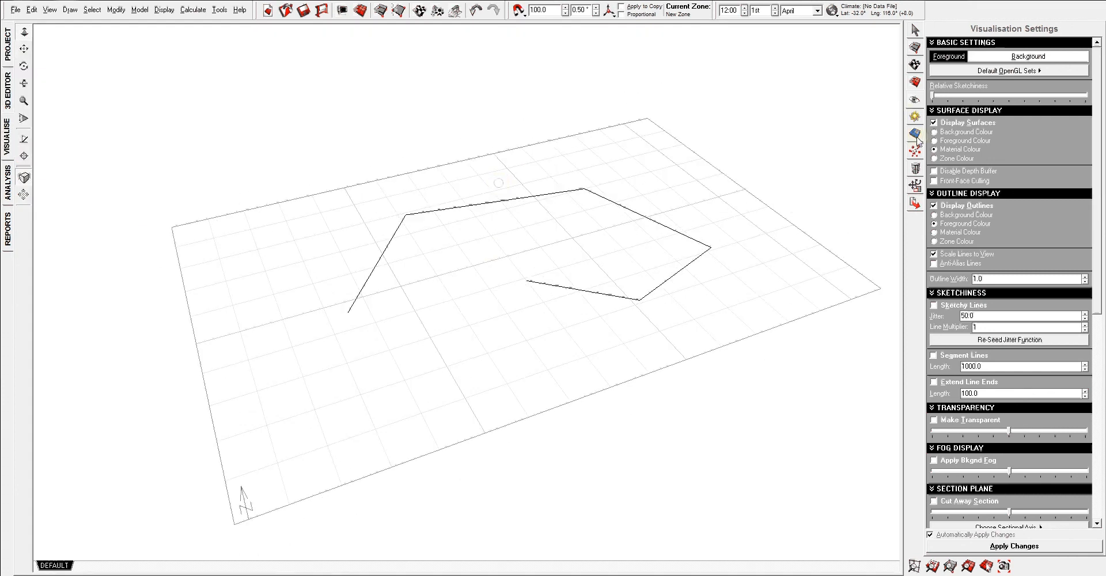
Look through the shadow settings, analysis grid, rays and particles and export manager, ending at the selection information.
left_click(914, 117)
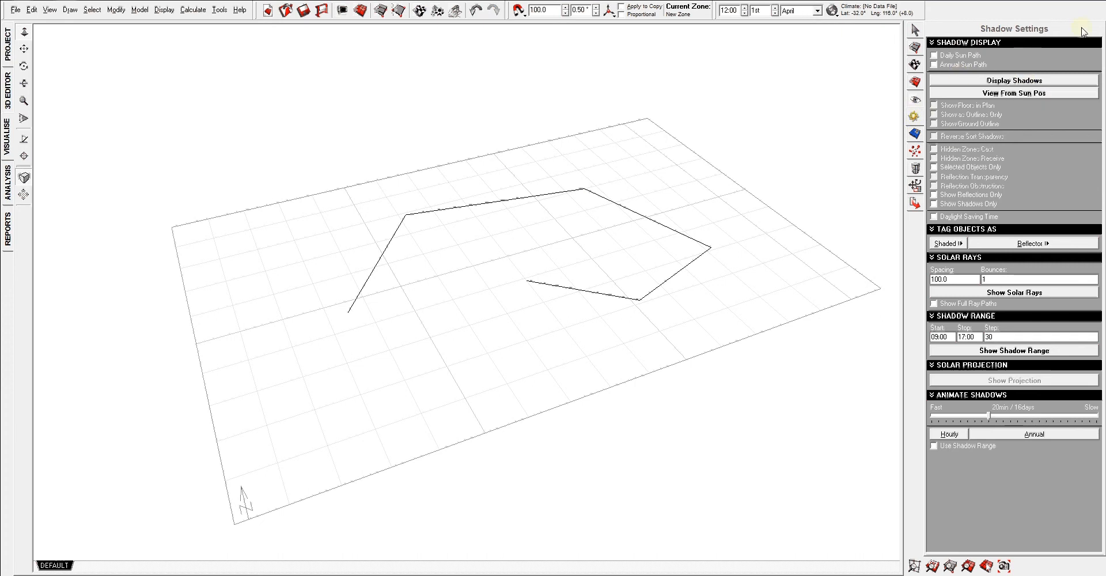
left_click(999, 85)
left_click(914, 134)
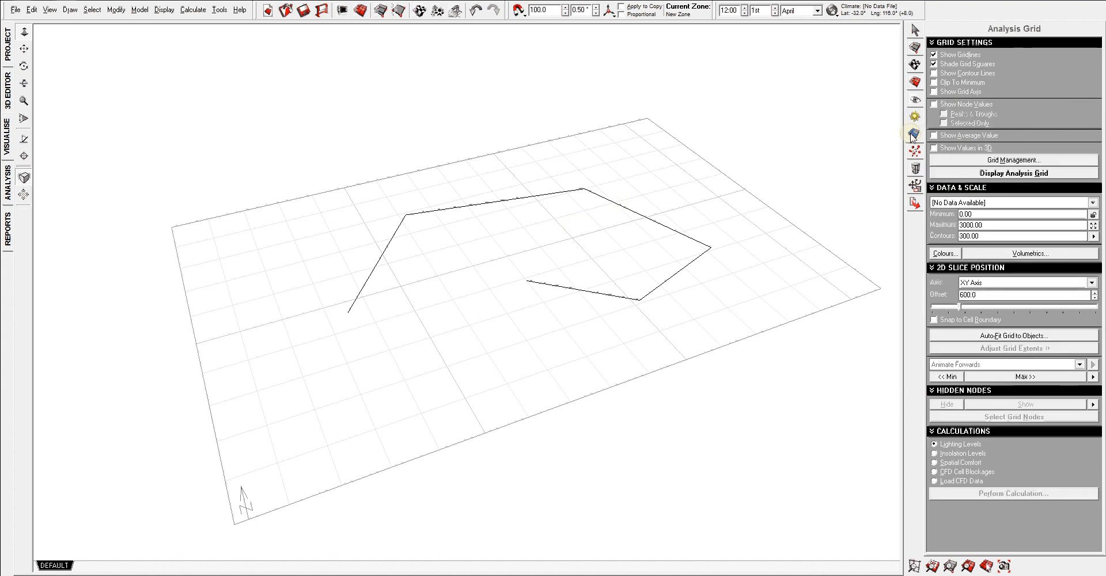
left_click(914, 152)
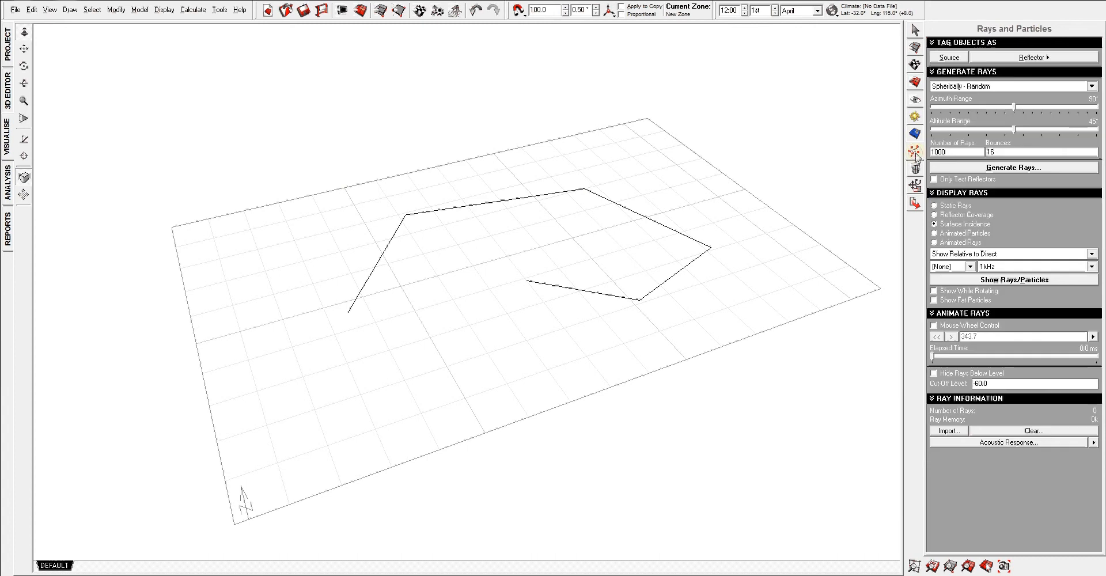
left_click(915, 187)
left_click(915, 205)
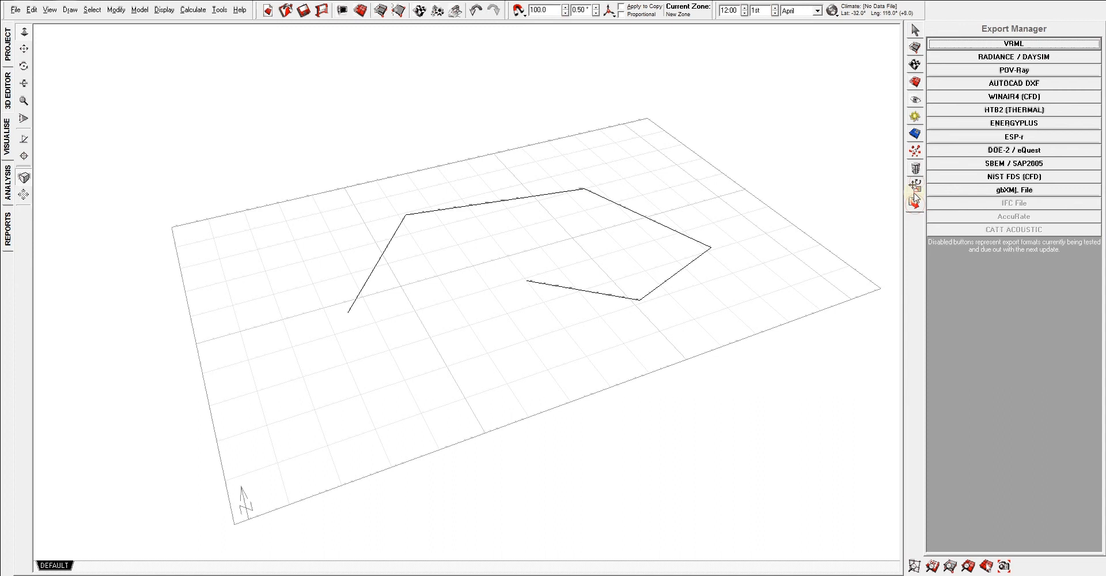
left_click(915, 29)
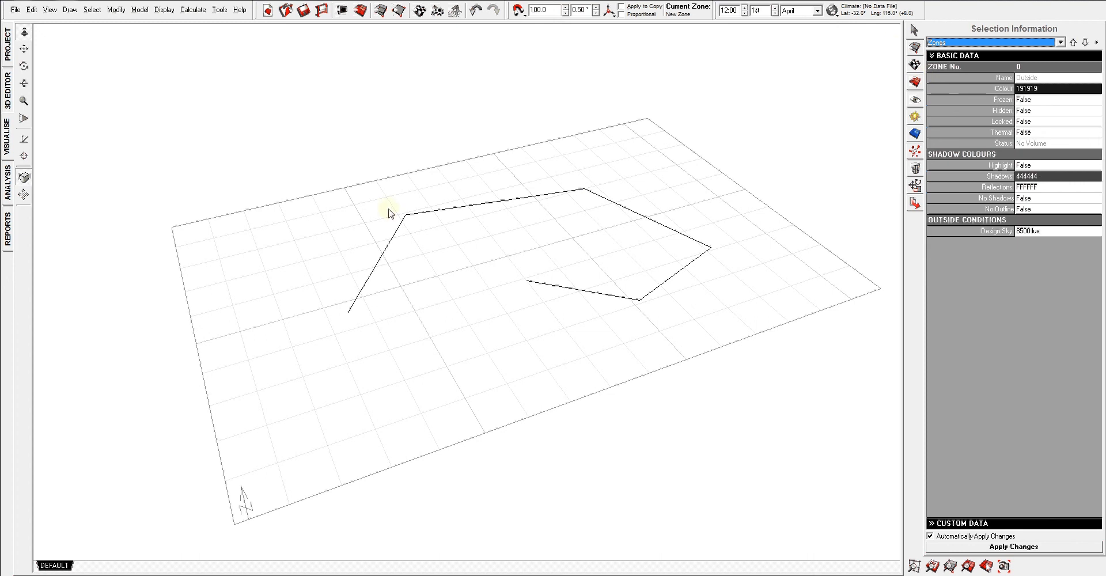
Return to the 3D editor and examine the line on the grid from several angles.
left_click(7, 91)
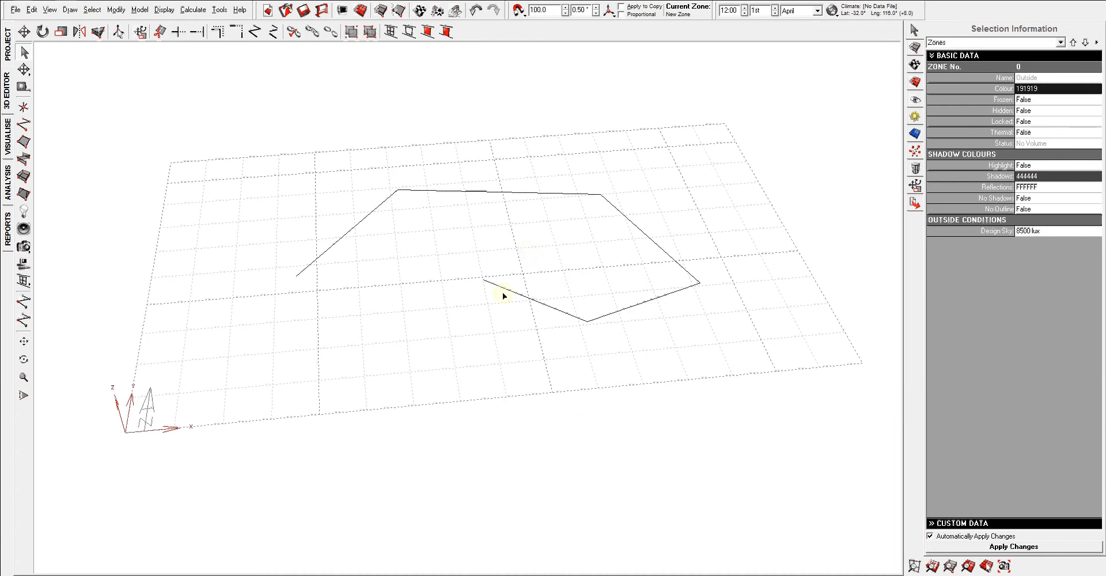
right_click_drag(503, 292, 407, 285)
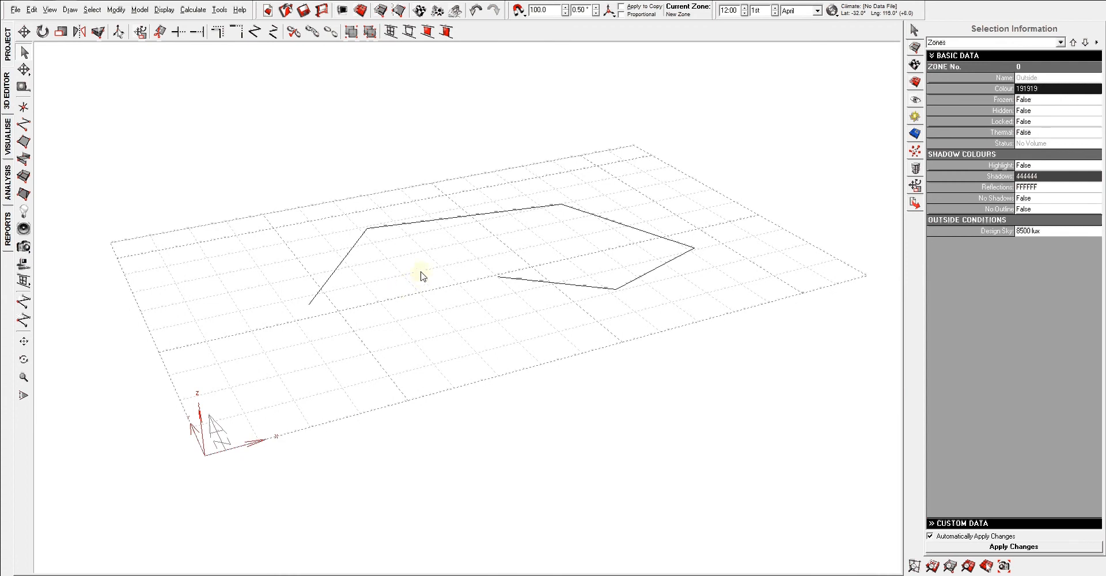
right_click_drag(338, 316, 411, 251)
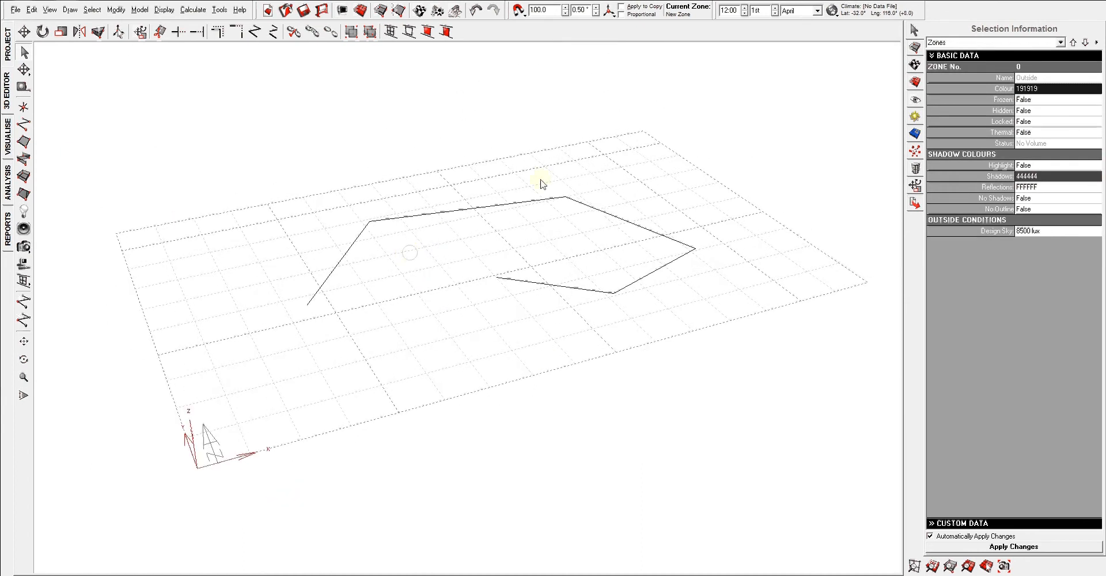
right_click_drag(733, 260, 753, 272)
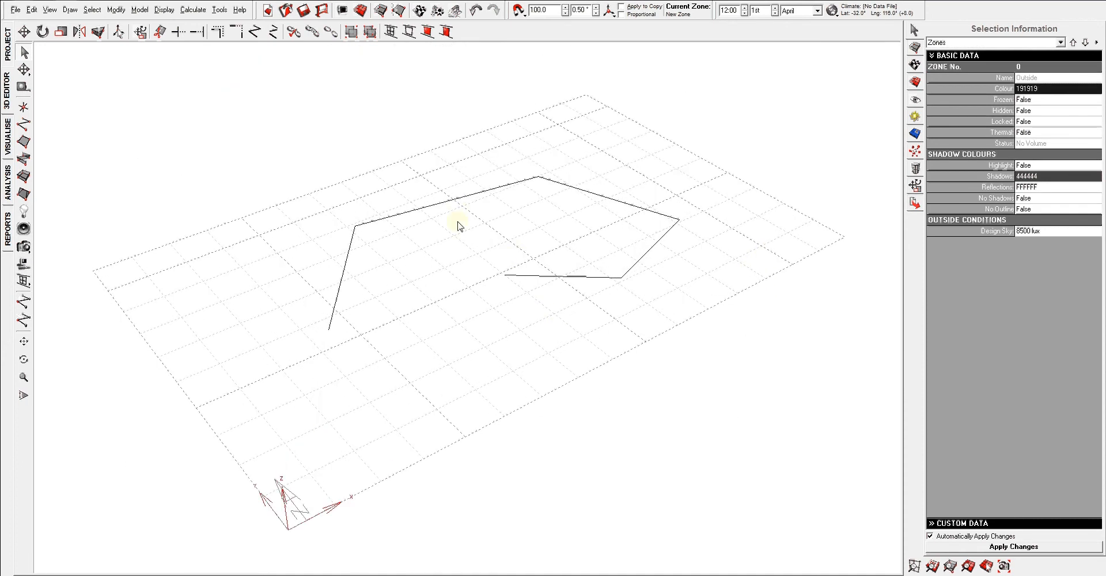
mouse_move(460, 225)
right_mouse_down()
mouse_move(383, 247)
mouse_move(397, 188)
mouse_move(517, 213)
mouse_move(427, 254)
mouse_move(489, 167)
mouse_move(454, 217)
right_mouse_up()
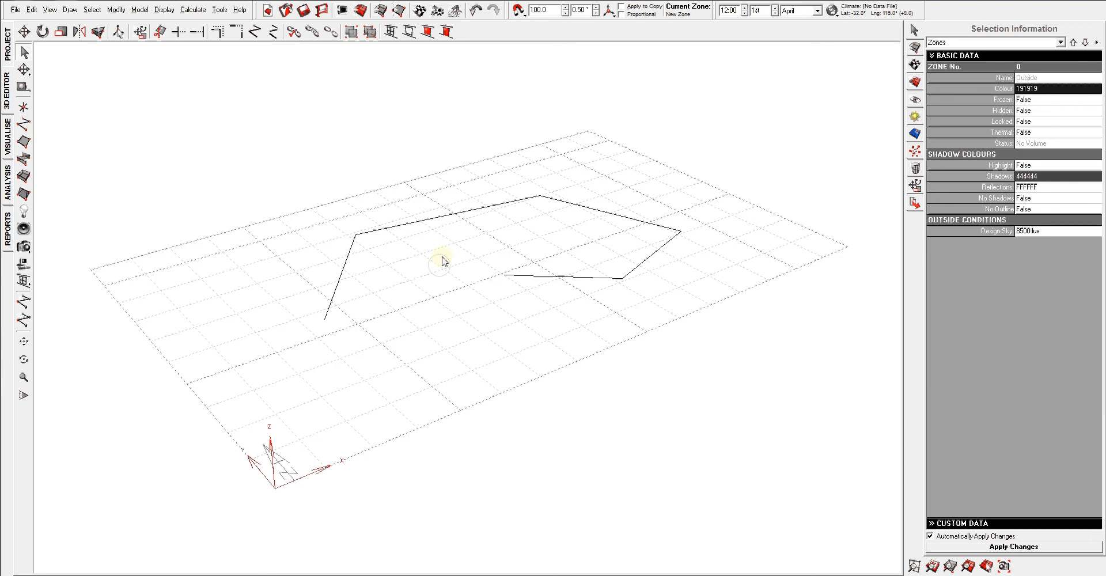
Practise selecting the line with selection windows drawn in both directions, deselecting it after each try.
left_click_drag(712, 179, 598, 250)
left_click_drag(635, 150, 460, 284)
left_click(708, 194)
left_click_drag(724, 154, 513, 358)
left_click_drag(295, 185, 670, 321)
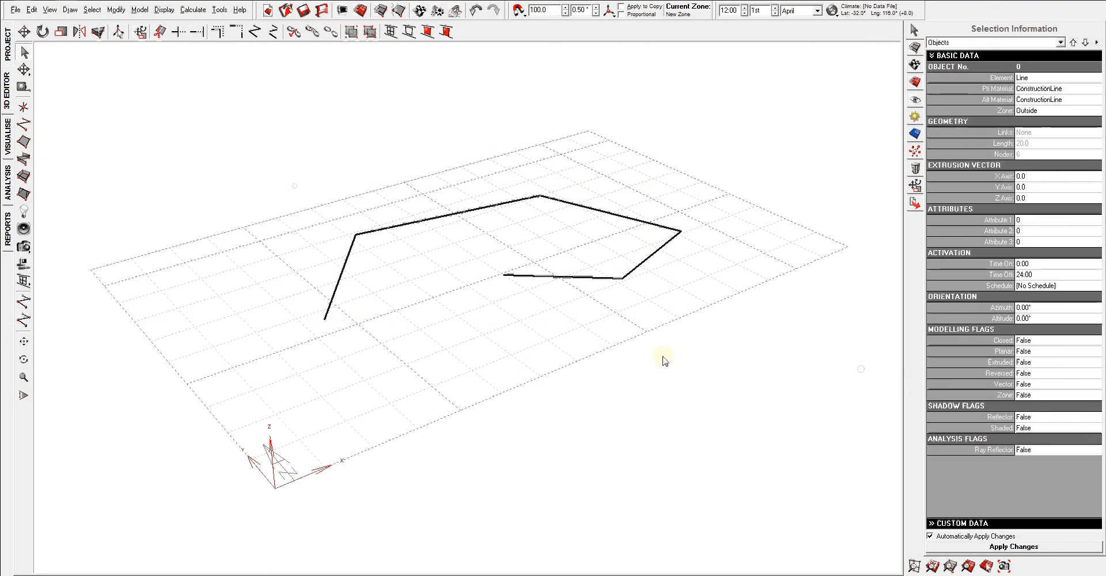
left_click(663, 360)
left_click_drag(242, 150, 758, 402)
left_click(306, 186)
left_click_drag(264, 144, 742, 368)
left_click(747, 139)
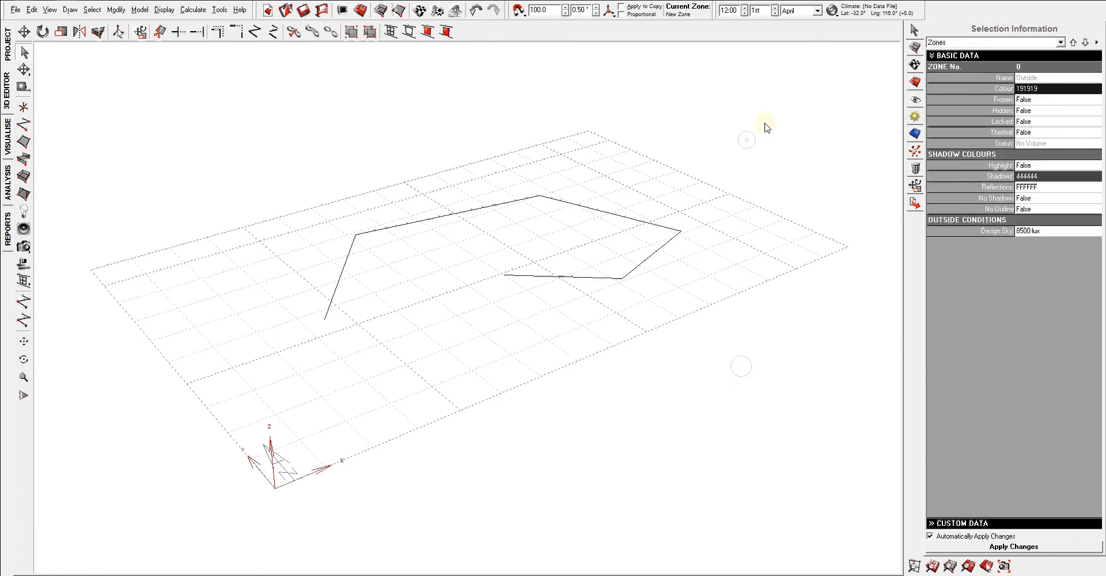
left_click_drag(765, 122, 238, 394)
left_click(459, 354)
Examine the line and grid in the perspective view from different distances, positions and angles.
scroll(473, 321, "down", 4)
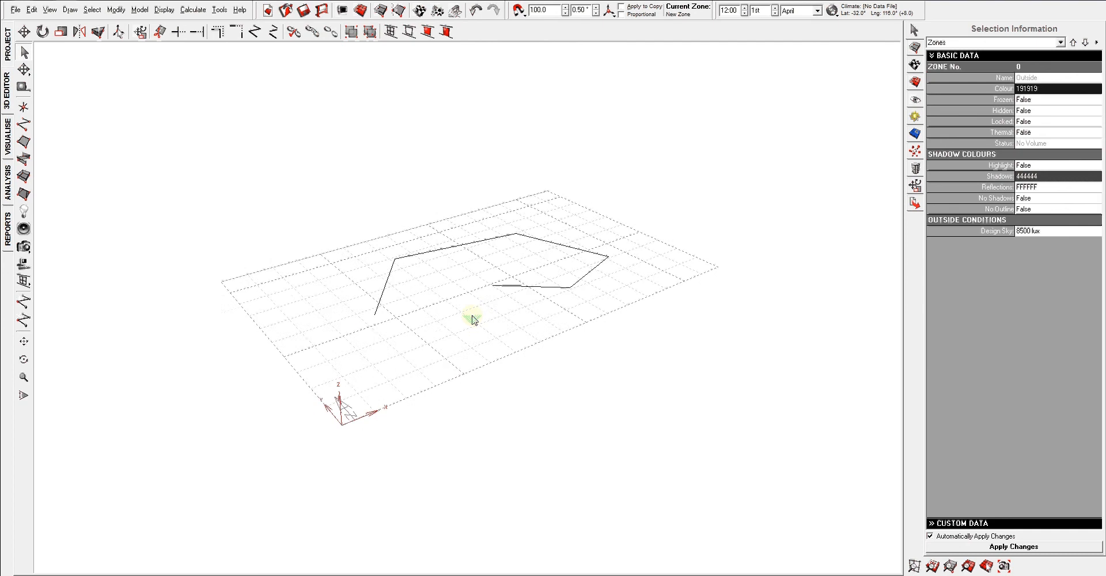
scroll(472, 321, "up", 3)
scroll(472, 320, "down", 3)
scroll(472, 320, "up", 5)
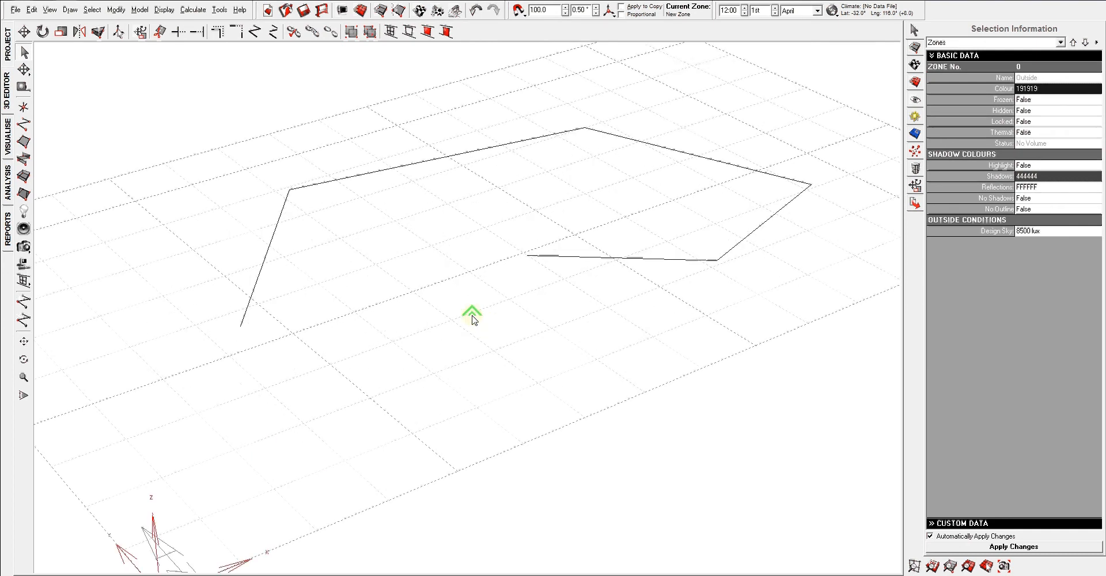
scroll(472, 320, "down", 3)
scroll(473, 321, "up", 2)
scroll(473, 320, "down", 2)
scroll(472, 320, "up", 2)
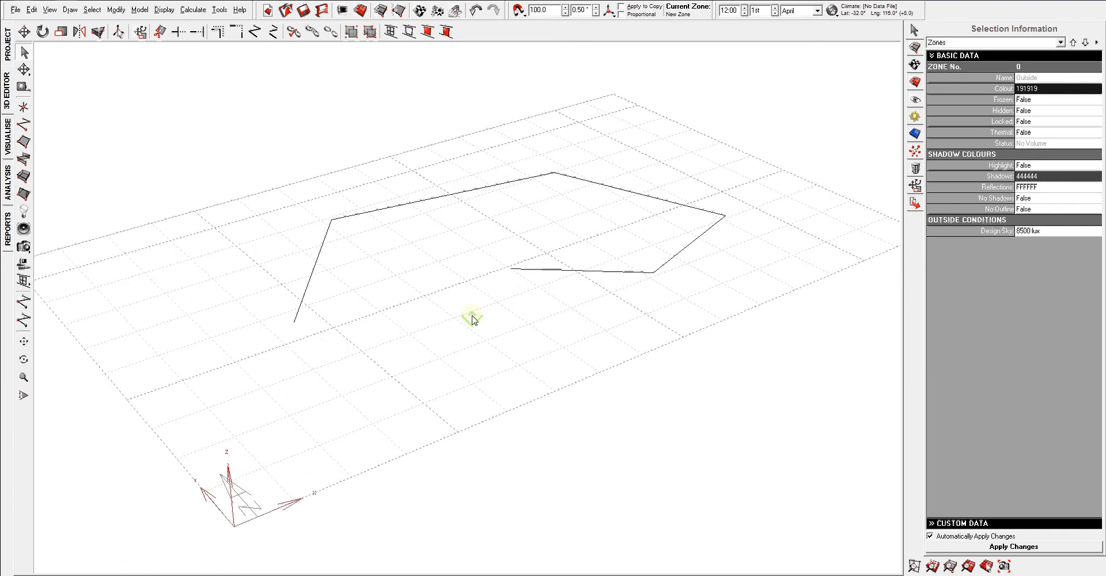
scroll(472, 320, "down", 2)
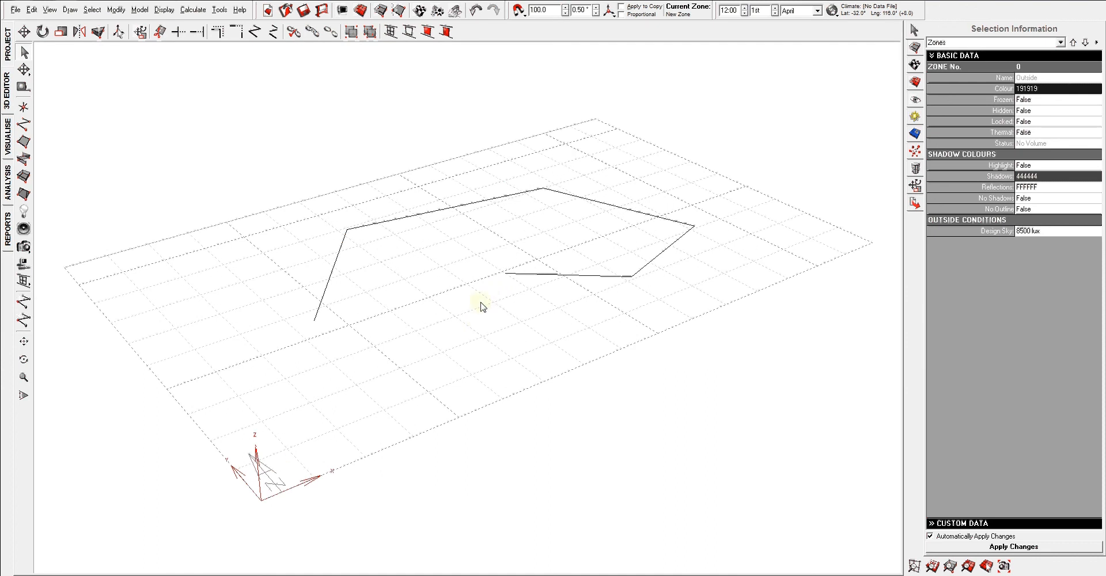
middle_click_drag(492, 301, 467, 257)
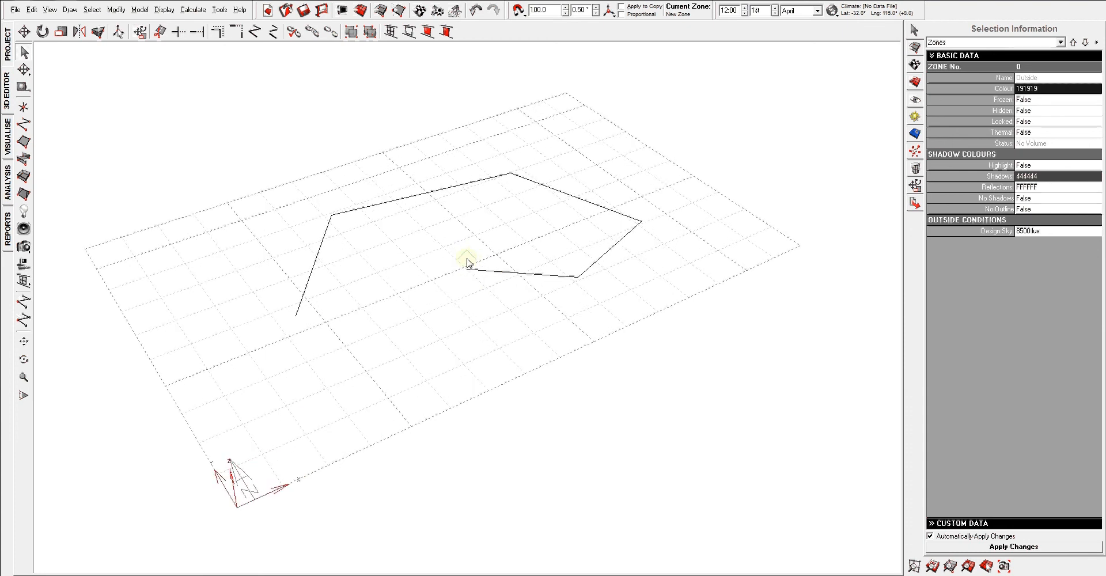
middle_click_drag(415, 289, 417, 264)
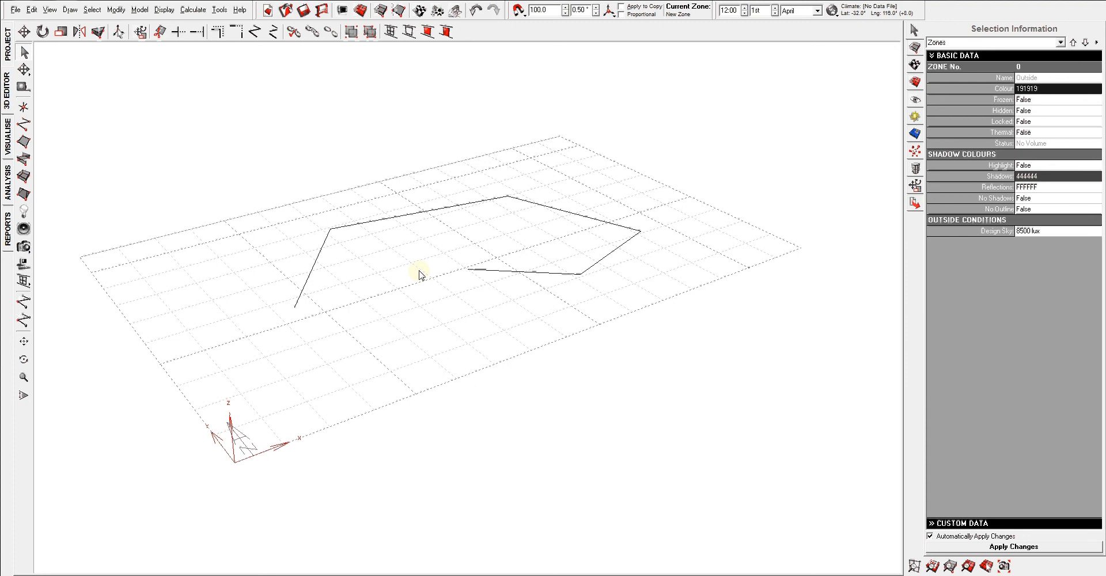
mouse_move(427, 266)
middle_mouse_down()
mouse_move(425, 279)
mouse_move(487, 254)
mouse_move(437, 260)
middle_mouse_up()
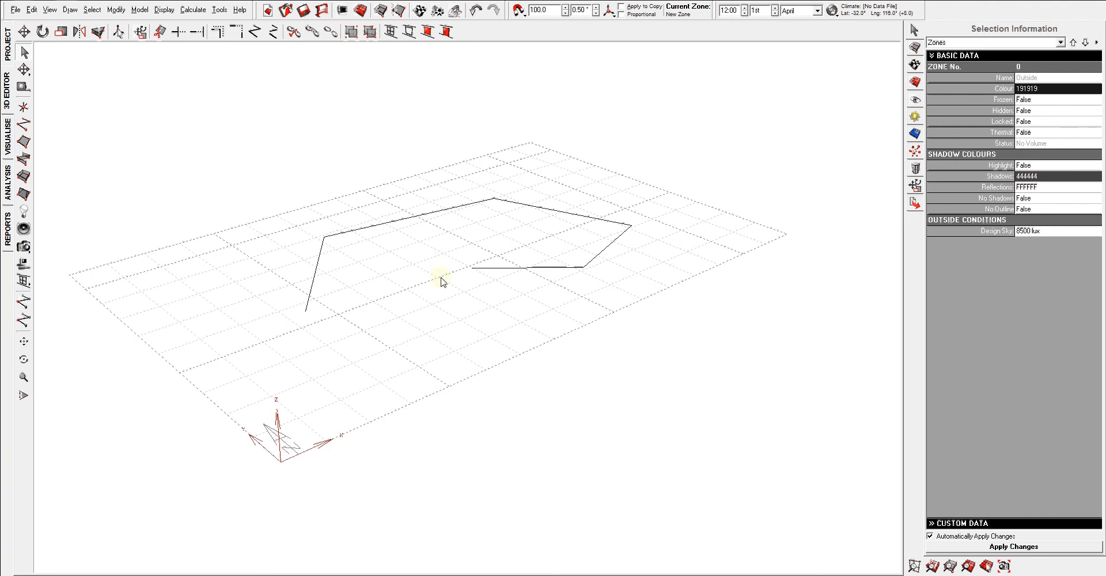
View the line in plan at different zoom levels, and in the side and front elevations.
key("F5")
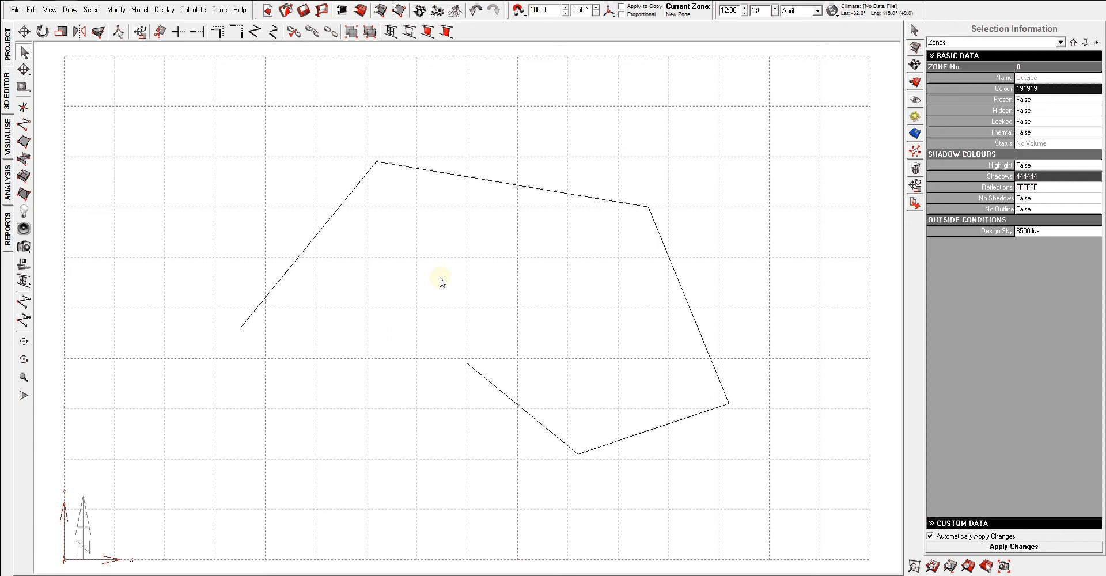
scroll(415, 278, "down", 3)
scroll(415, 279, "up", 2)
scroll(415, 278, "down", 2)
scroll(416, 279, "up", 1)
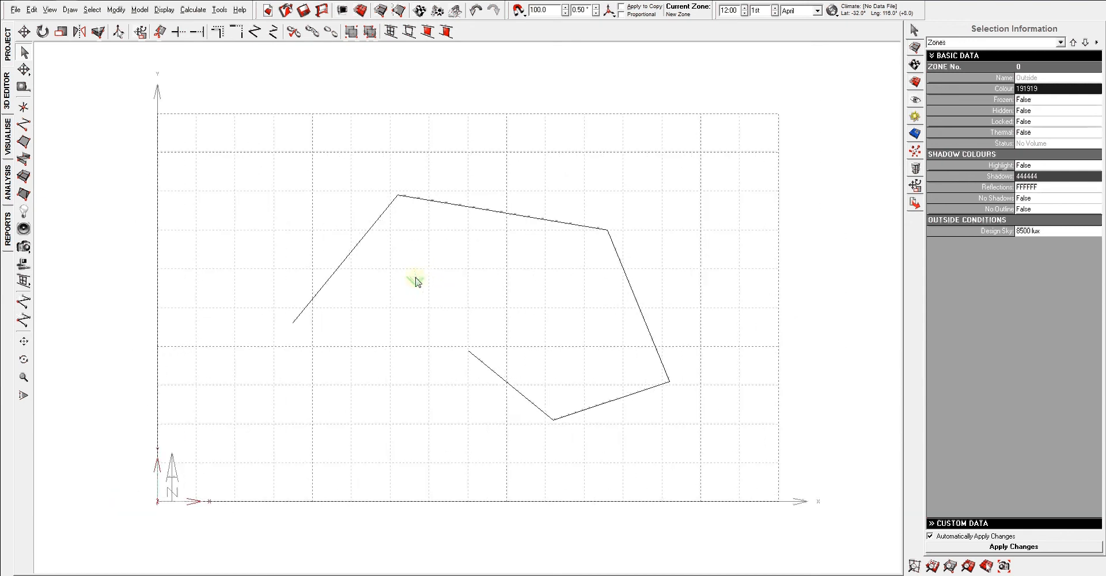
scroll(426, 274, "up", 1)
middle_click_drag(452, 273, 446, 262)
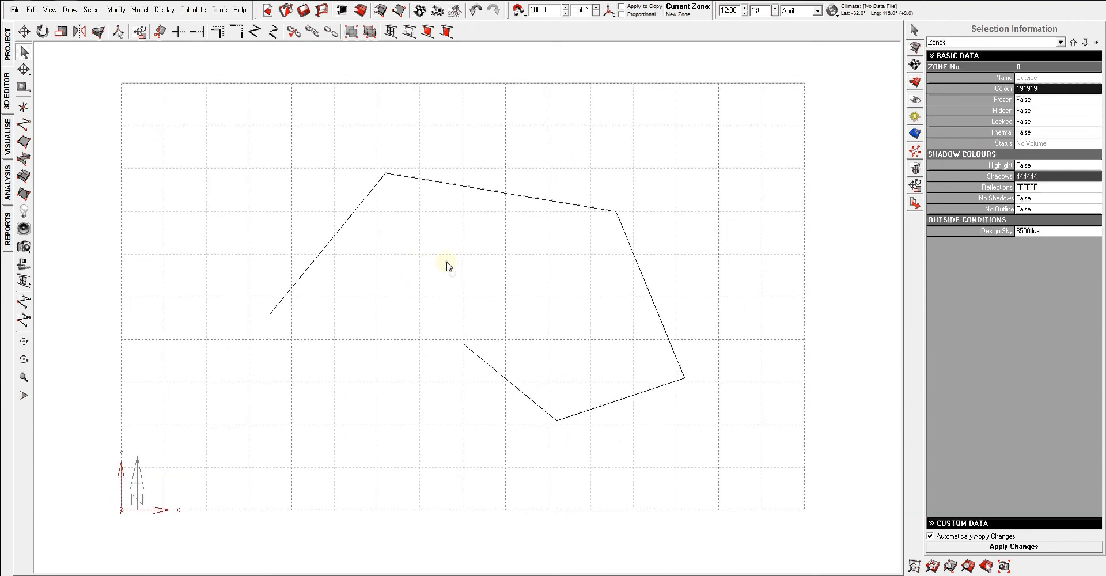
key("F6")
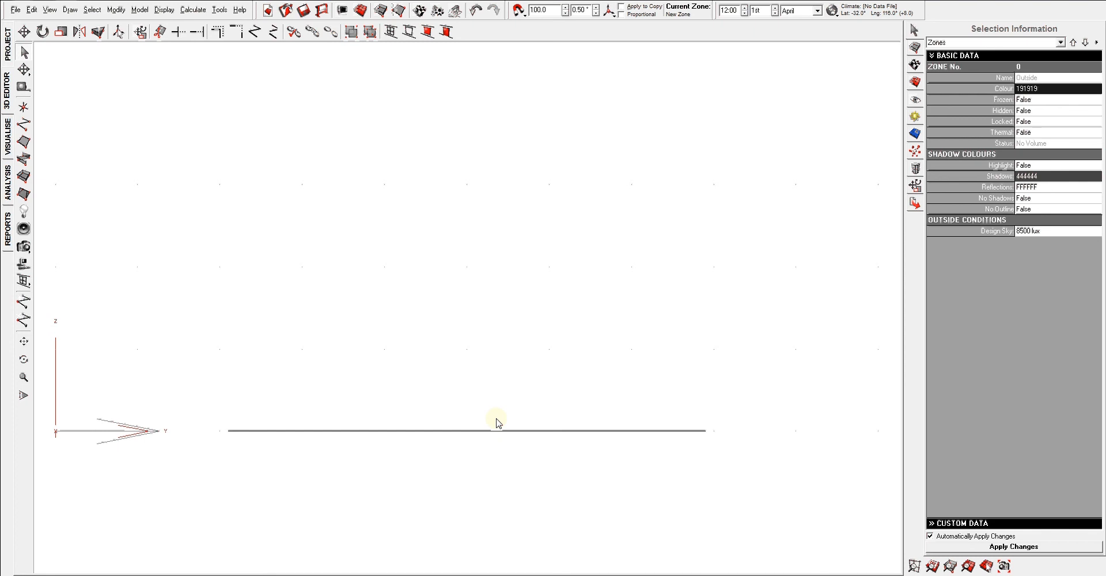
key("F7")
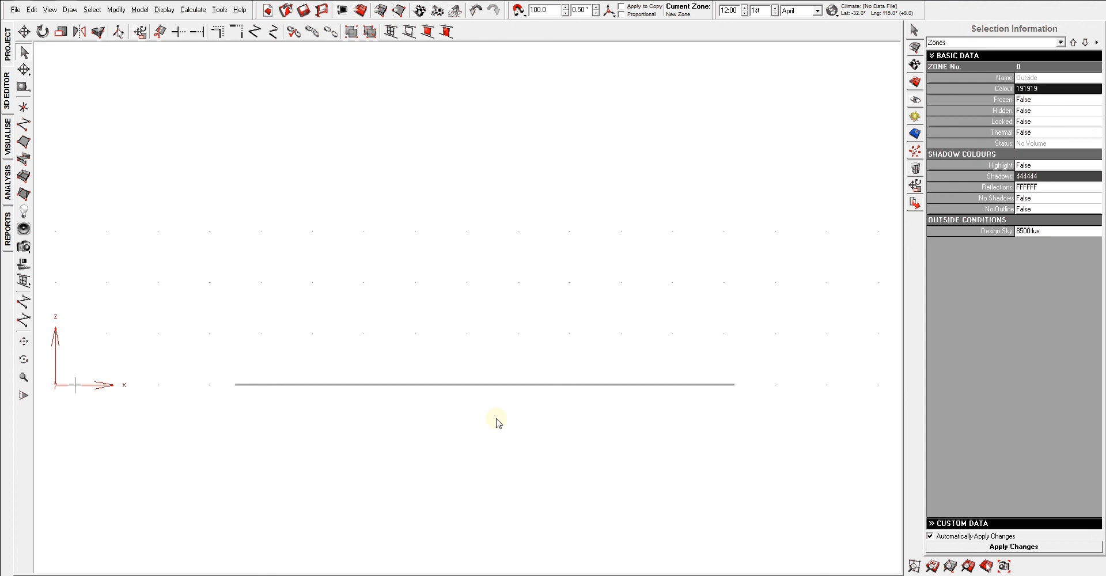
Reposition the line in the front elevation, dismiss the recorder's message, and return to the plan view.
middle_click_drag(496, 423, 496, 441)
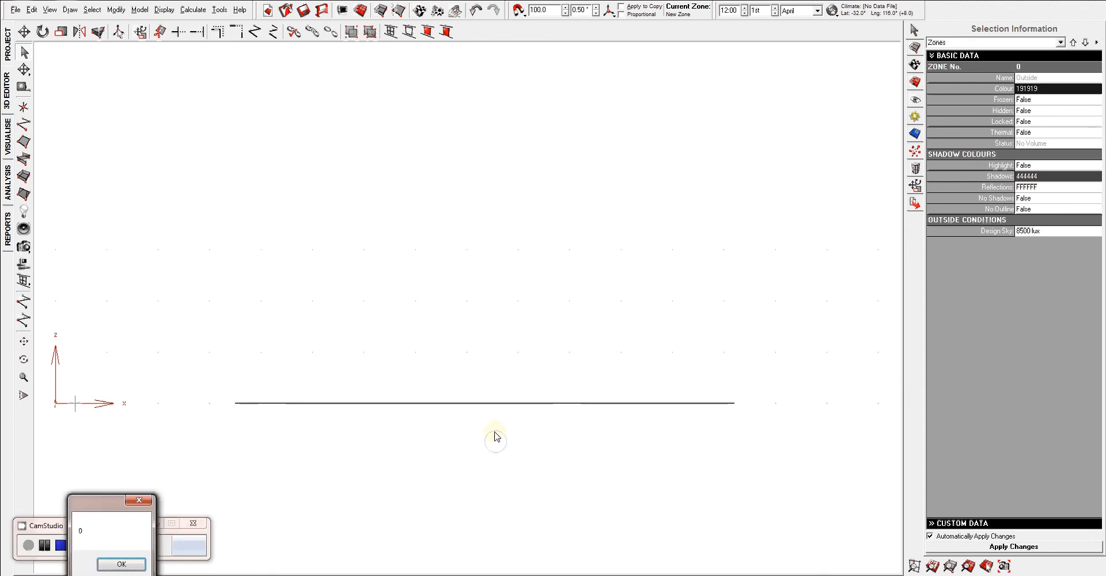
left_click(138, 502)
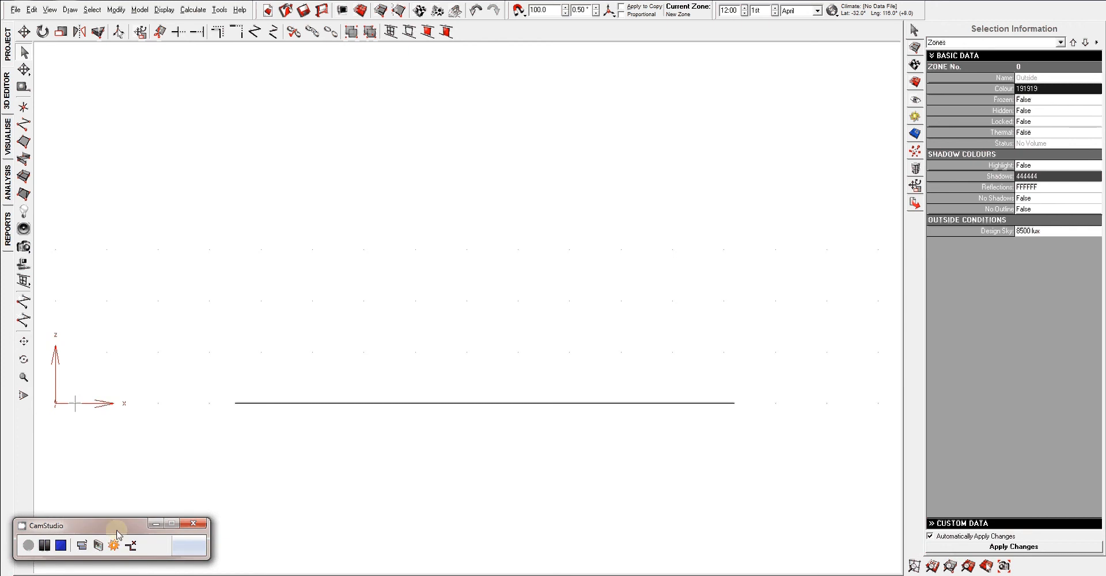
middle_click_drag(425, 450, 444, 397)
key("F5")
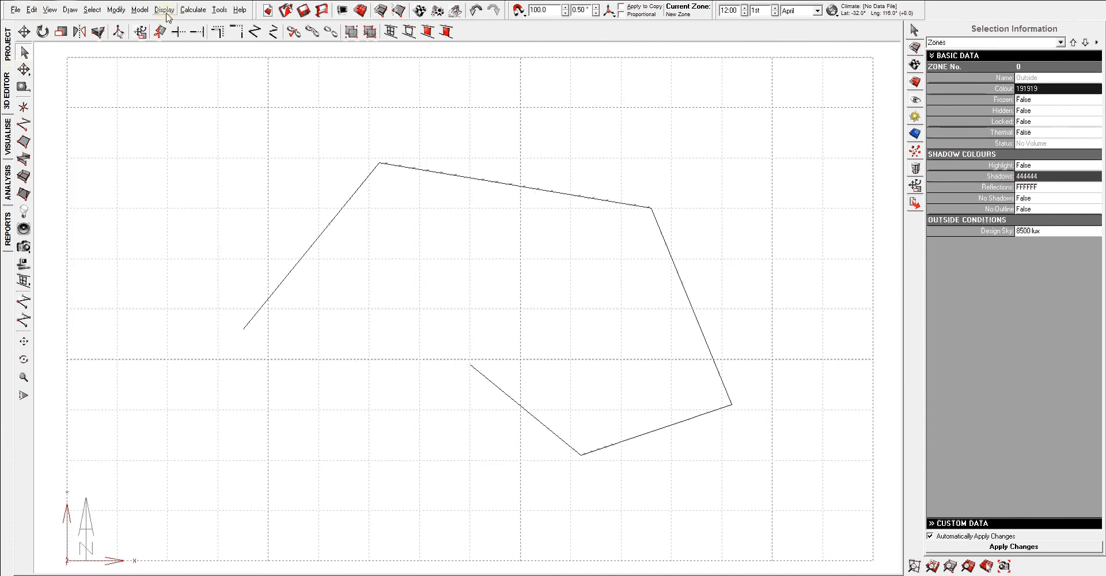
Switch from plan to the perspective view and examine the line and grid by orbiting and panning around them.
left_click(193, 10)
mouse_move(92, 10)
mouse_move(51, 12)
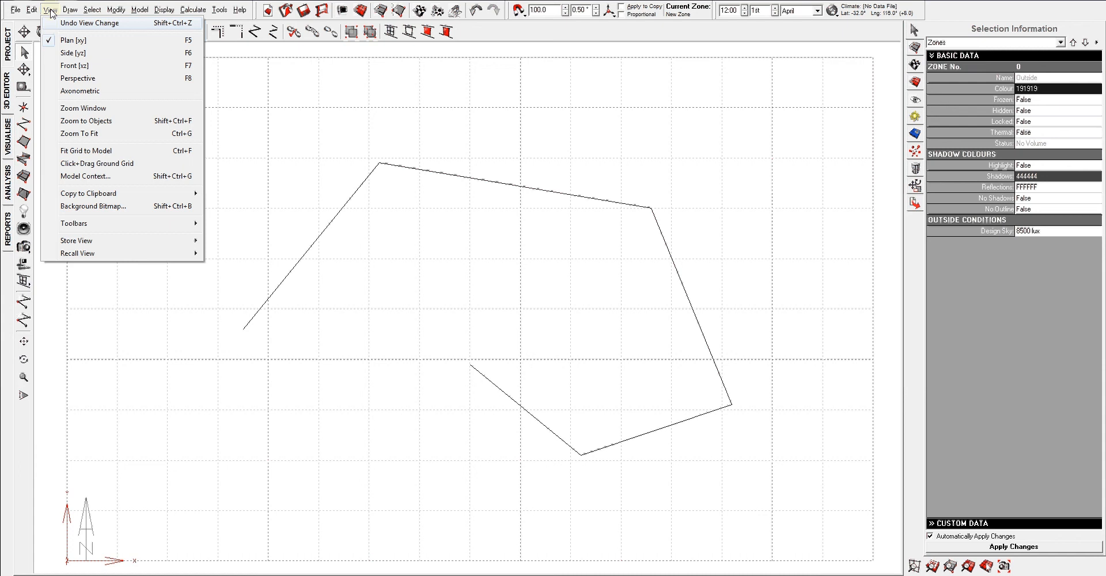
left_click(75, 79)
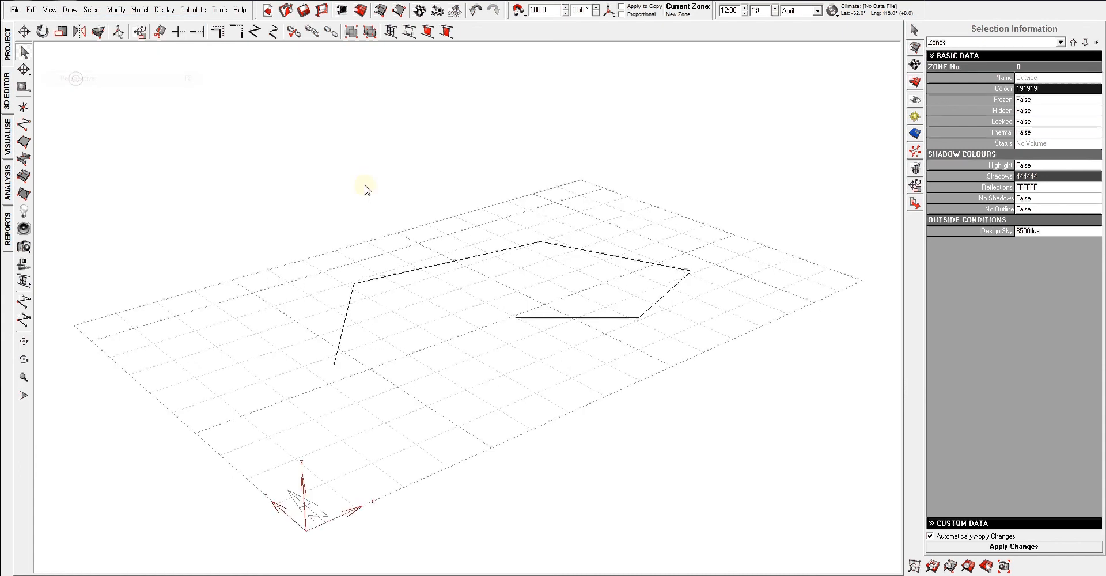
right_click_drag(410, 222, 393, 242)
middle_click_drag(470, 278, 457, 245)
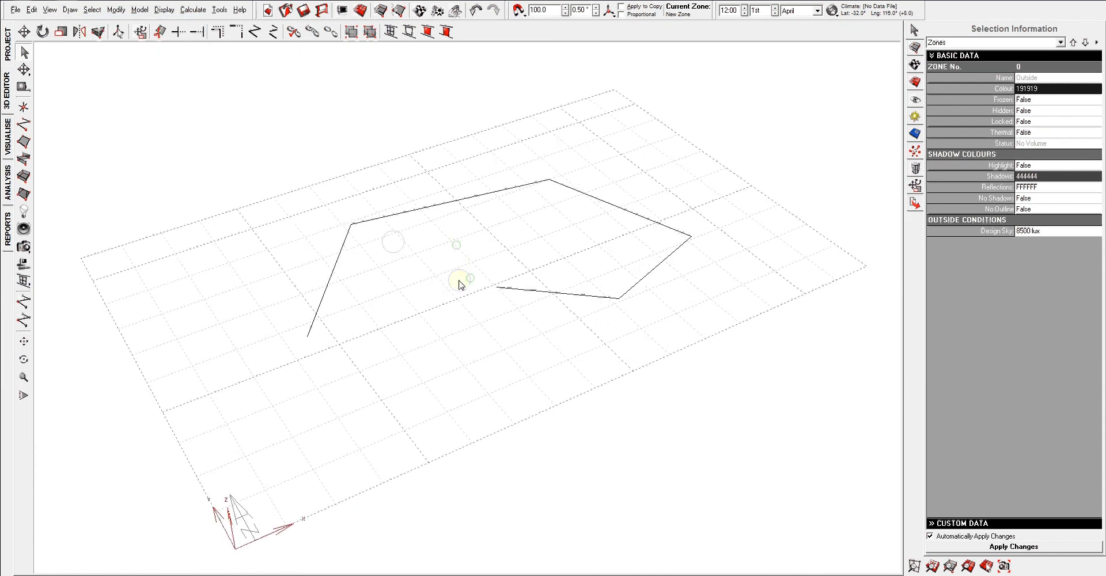
right_click_drag(459, 284, 445, 376)
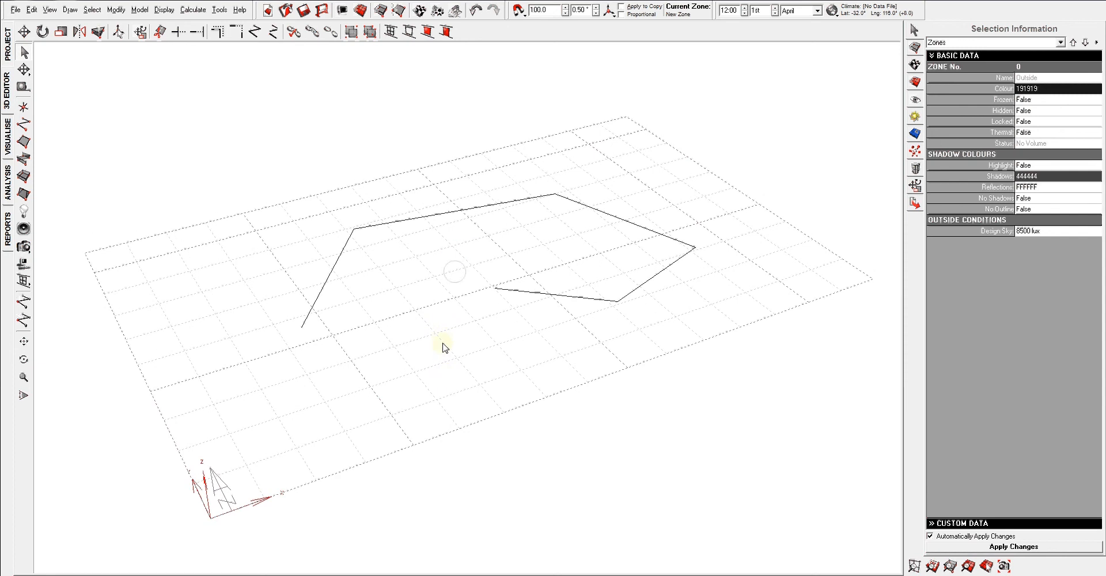
right_click_drag(481, 301, 513, 301)
middle_click_drag(513, 301, 531, 275)
right_click_drag(494, 297, 401, 332)
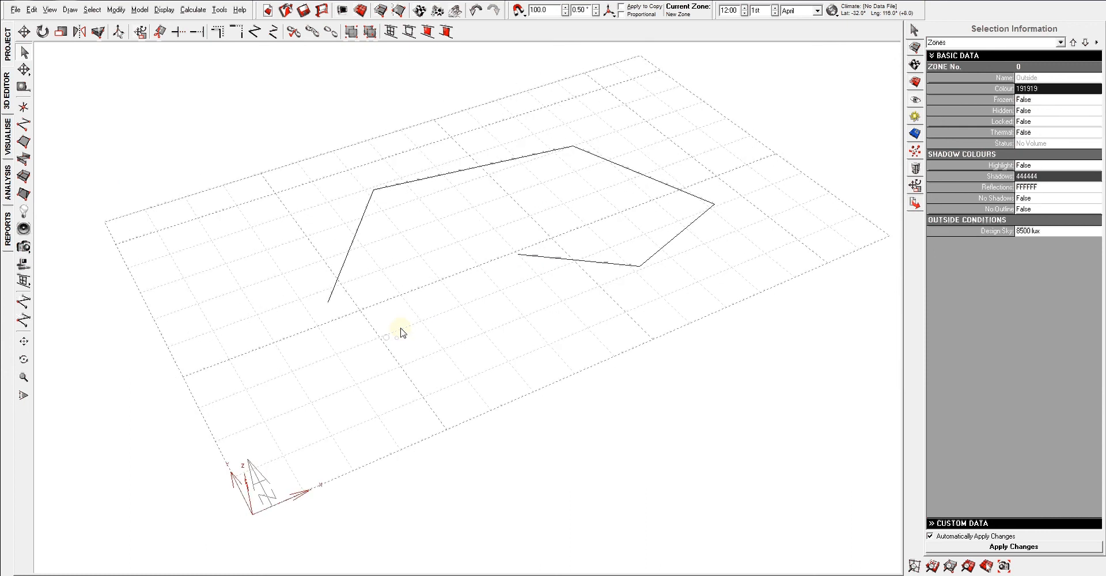
middle_click_drag(401, 333, 375, 347)
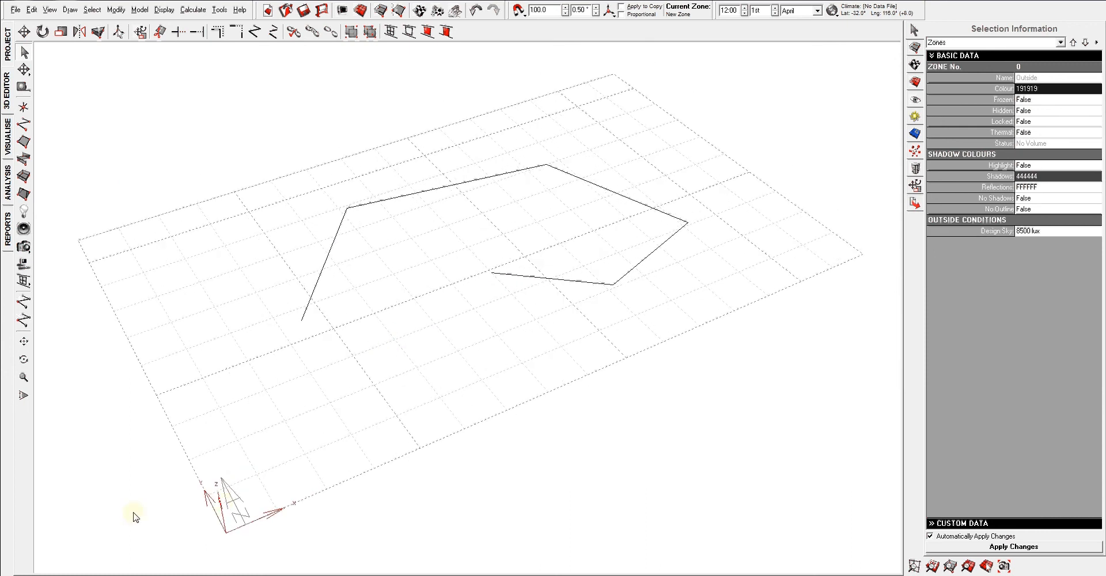